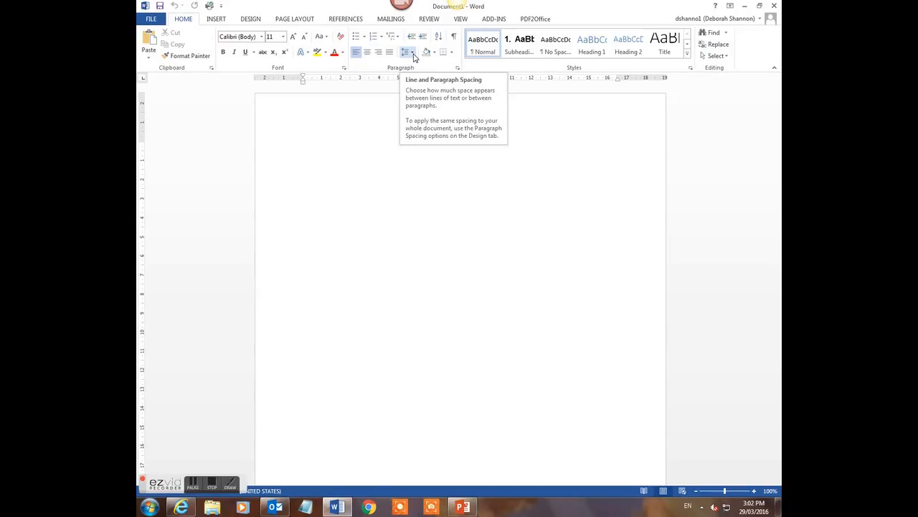
Set the empty document's line spacing to double (2.0)
{"action": "left_click", "coordinate": [413, 53]}
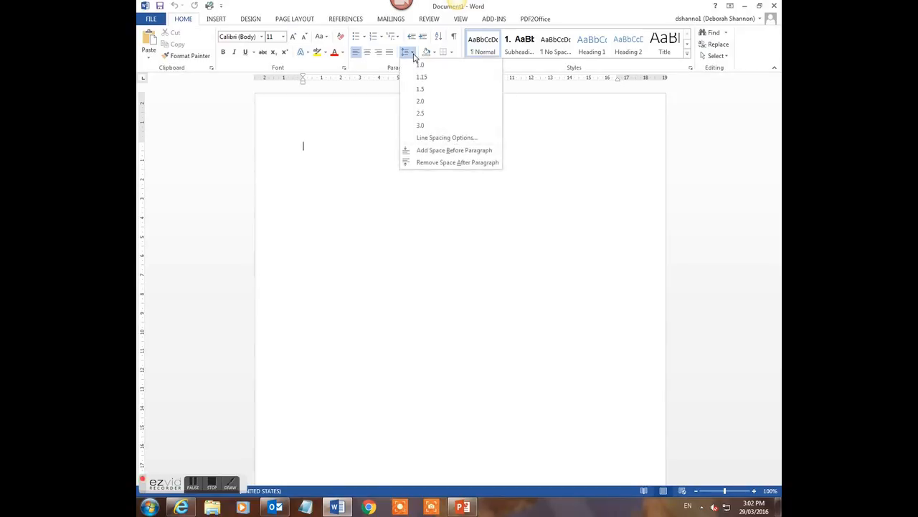
{"action": "left_click", "coordinate": [419, 102]}
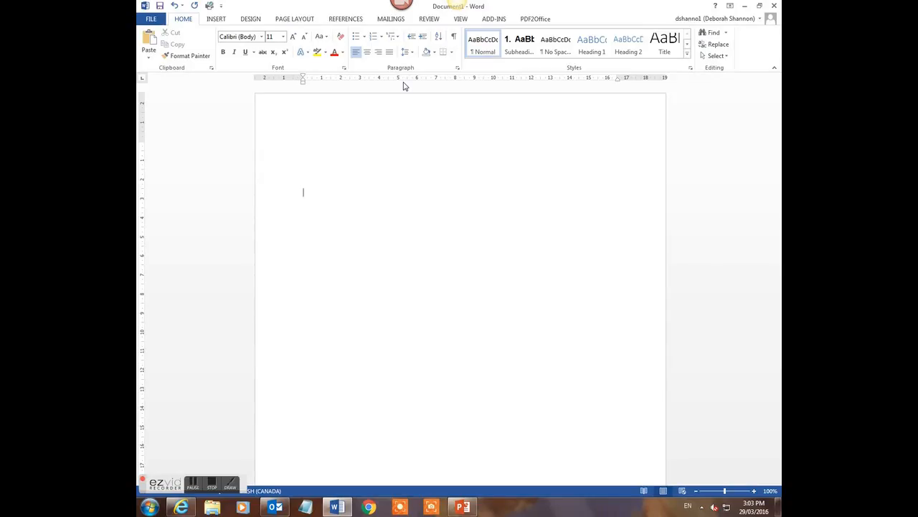
Center the text and type the title 'Industrial Wind Turbines: The Bad with the Good', fixing typos
{"action": "left_click", "coordinate": [367, 53]}
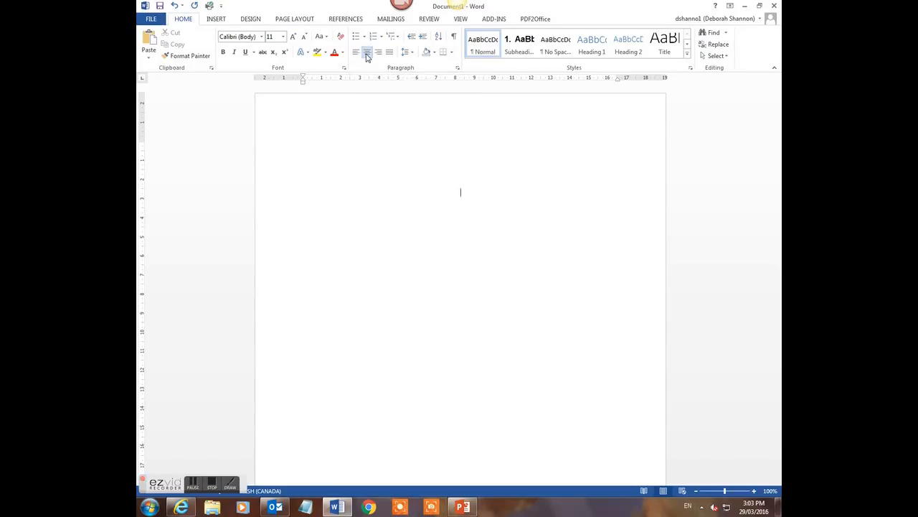
{"action": "type", "text": "Industrial Wind Turbines: The Bad witht eh"}
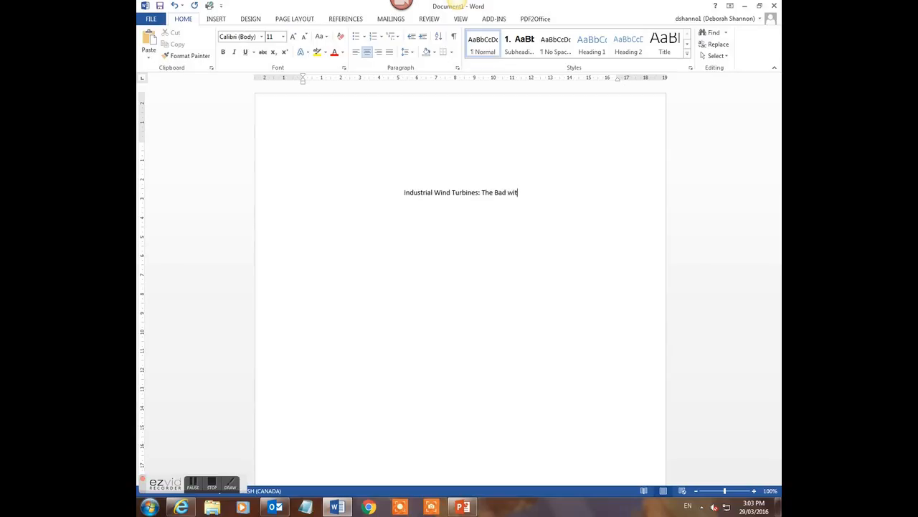
{"action": "key", "text": "BackSpace"}
{"action": "key", "text": "BackSpace"}
{"action": "key", "text": "BackSpace"}
{"action": "key", "text": "BackSpace"}
{"action": "key", "text": "BackSpace"}
{"action": "type", "text": "the Good"}
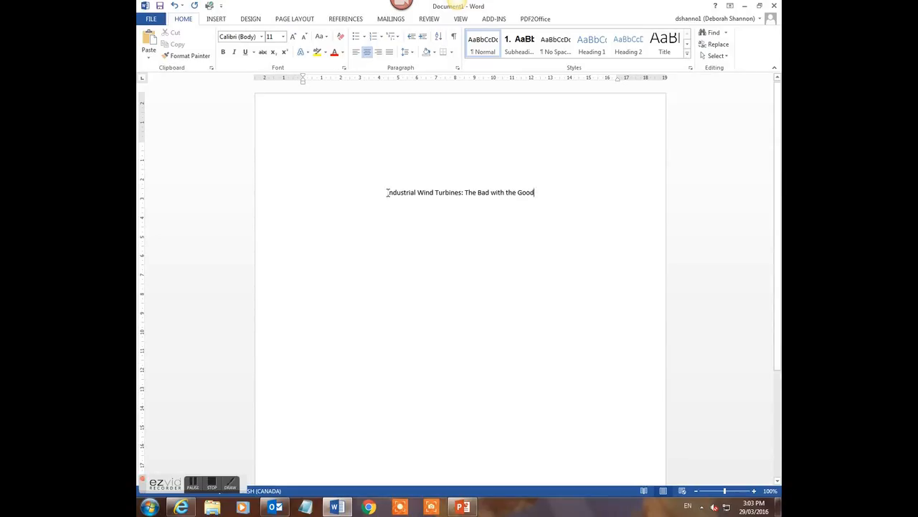
{"action": "double_click", "coordinate": [468, 192]}
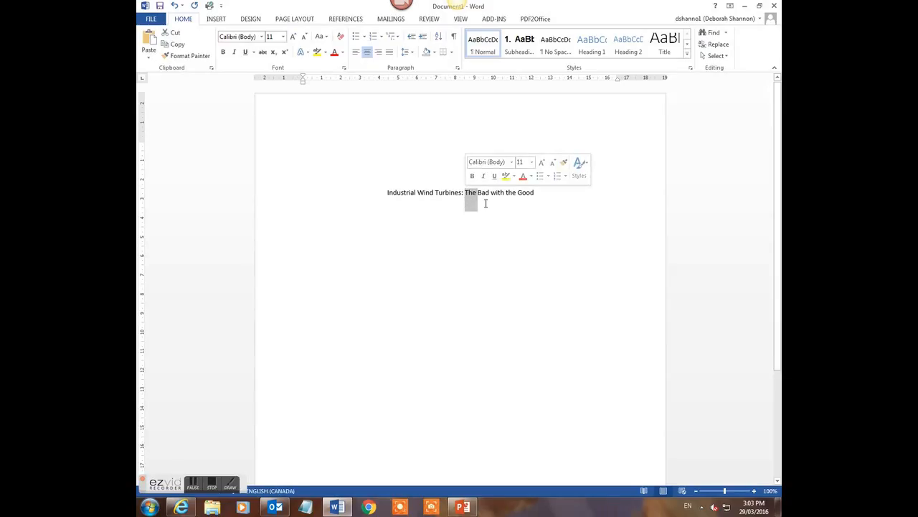
{"action": "left_click", "coordinate": [491, 204]}
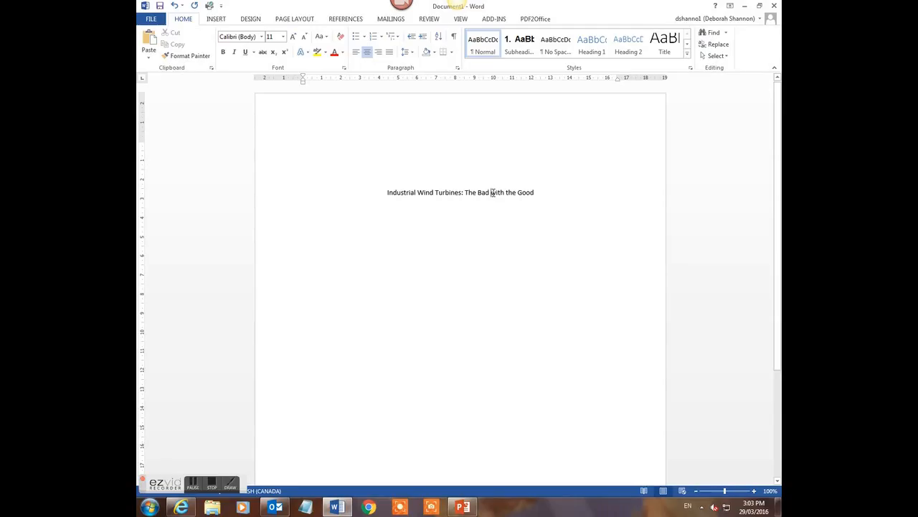
{"action": "double_click", "coordinate": [493, 192]}
{"action": "double_click", "coordinate": [508, 193]}
{"action": "left_click", "coordinate": [492, 199]}
{"action": "left_click", "coordinate": [542, 193]}
Add centred lines for the student's name, course Academic Upgrading: ACE, professor's name and March 29, 2016
{"action": "key", "text": "Return"}
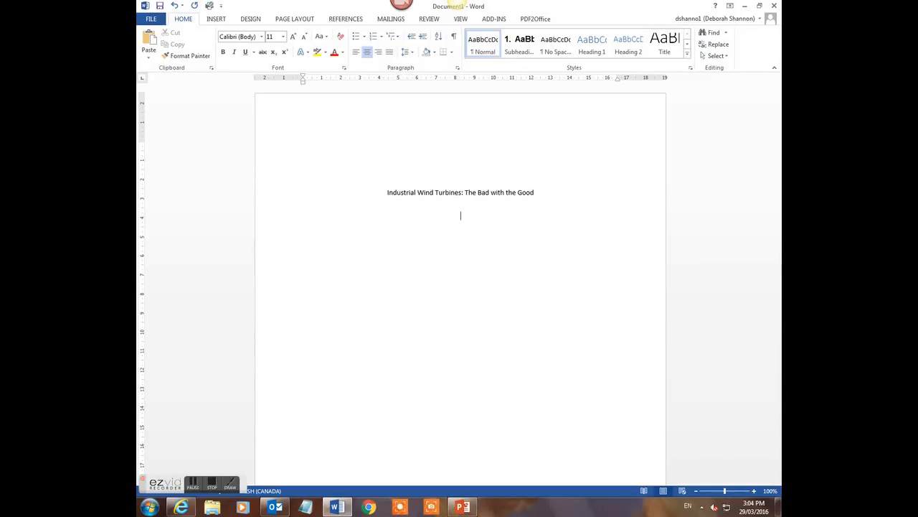
{"action": "type", "text": "Jane Student"}
{"action": "key", "text": "Return"}
{"action": "type", "text": "Academic Up"}
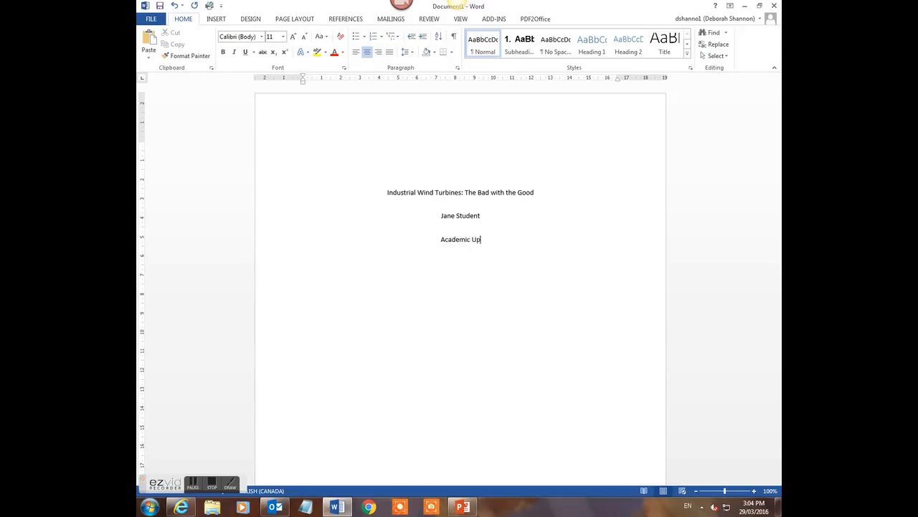
{"action": "type", "text": "grading: ACE "}
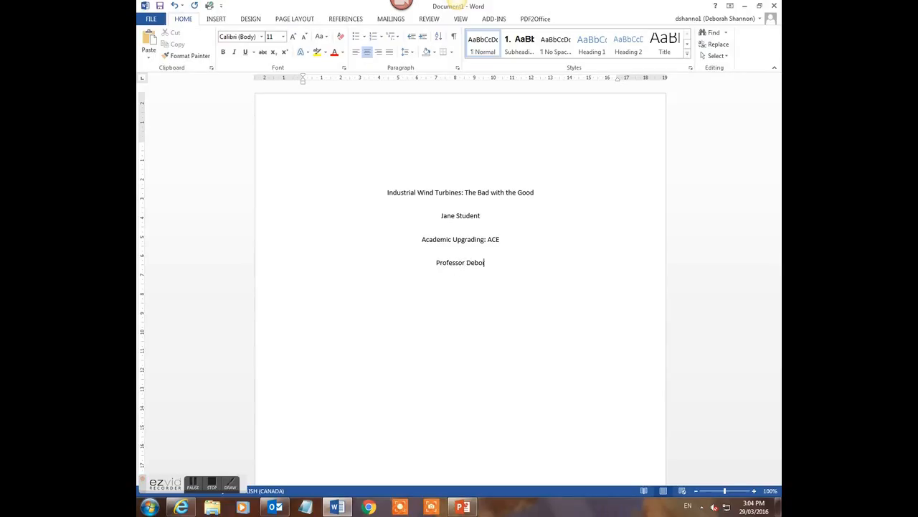
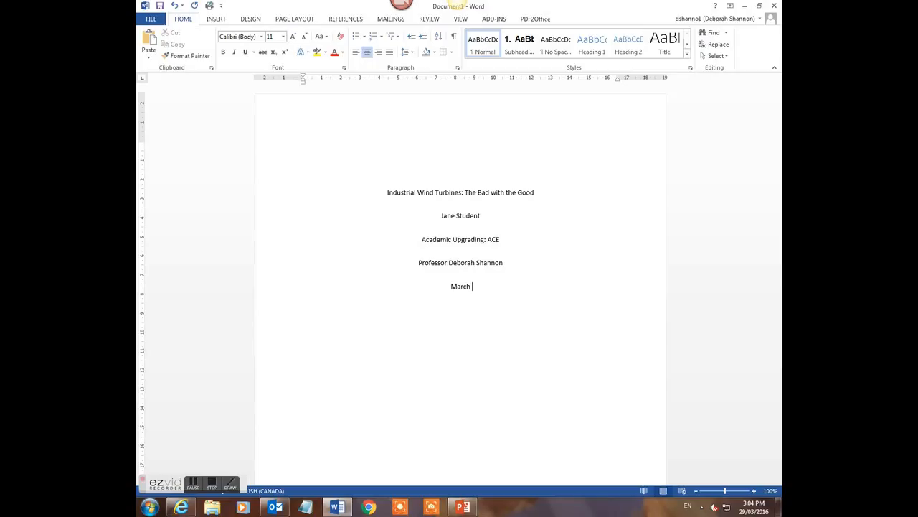
{"action": "type", "text": "29, 2016"}
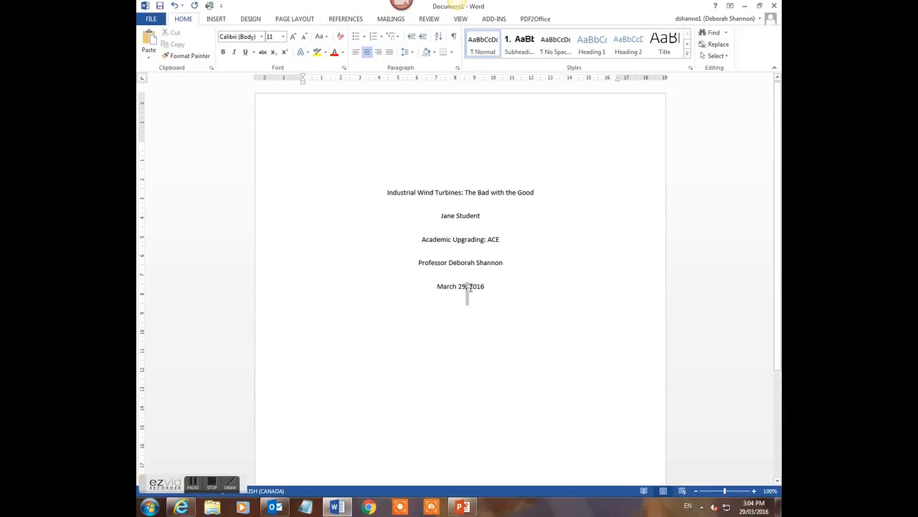
{"action": "left_click", "coordinate": [498, 290]}
Copy the title line 'Industrial Wind Turbines: The Bad with the Good' and place the caret after the date
{"action": "scroll", "coordinate": [499, 288], "scroll_direction": "down", "scroll_amount": 4}
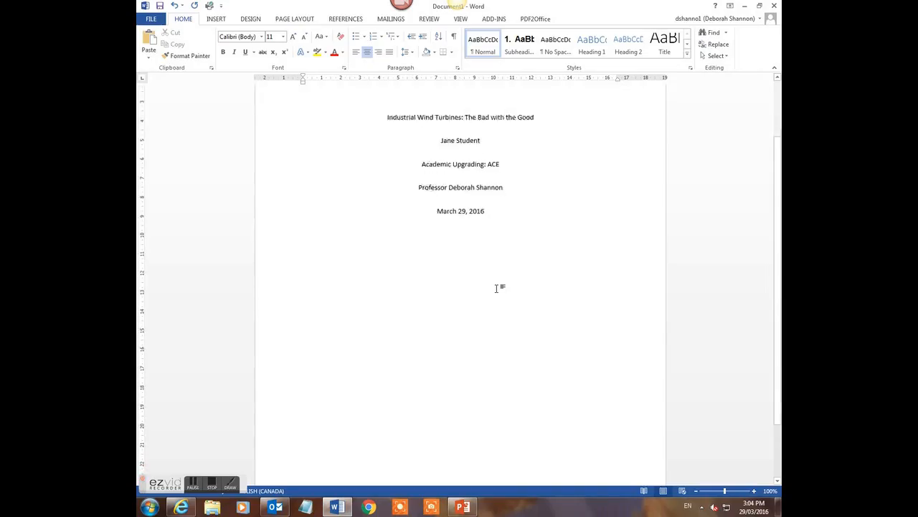
{"action": "scroll", "coordinate": [495, 288], "scroll_direction": "up", "scroll_amount": 3}
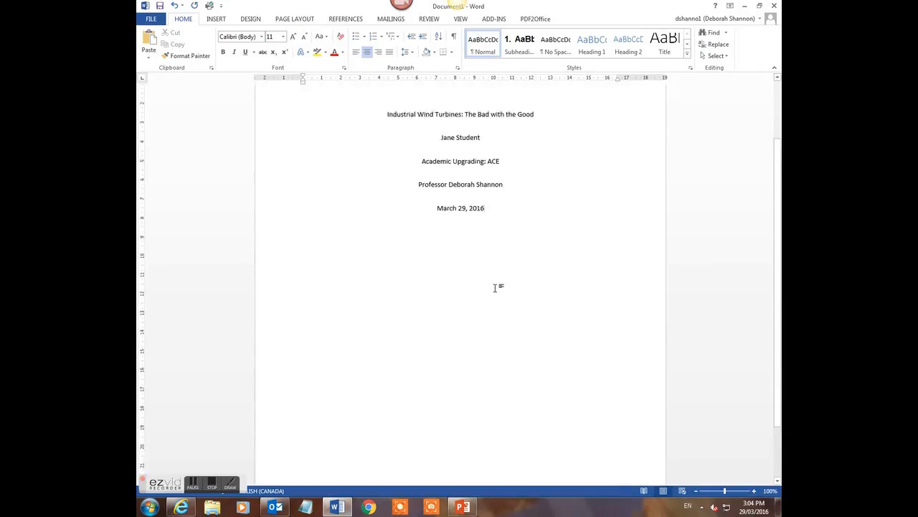
{"action": "scroll", "coordinate": [493, 285], "scroll_direction": "up", "scroll_amount": 1}
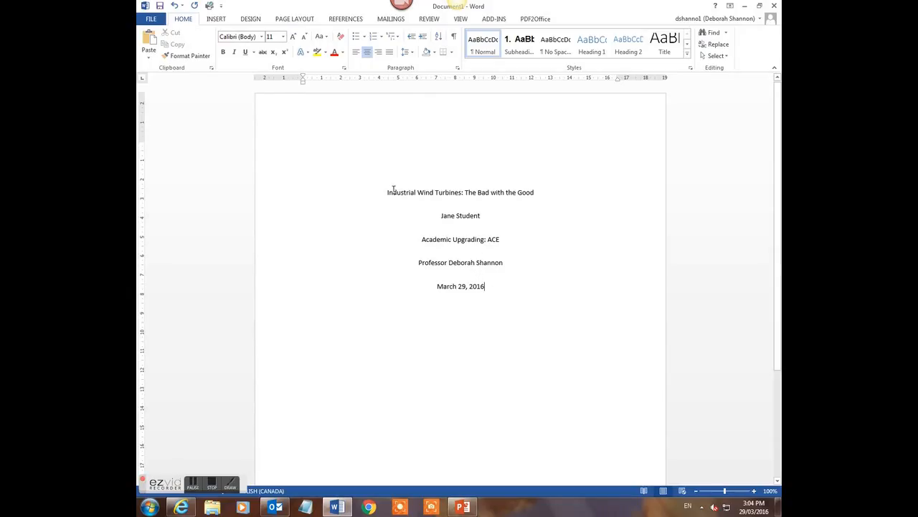
{"action": "left_click_drag", "start_coordinate": [387, 192], "coordinate": [531, 198]}
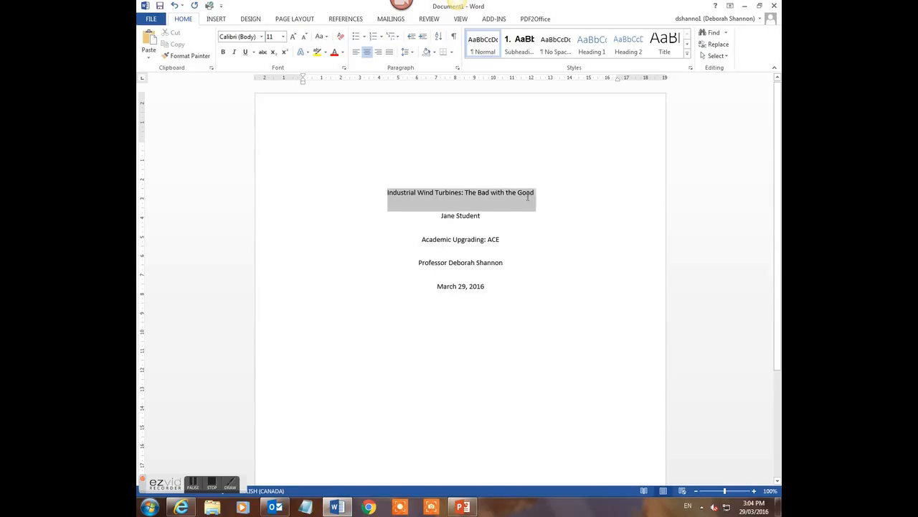
{"action": "right_click", "coordinate": [524, 198]}
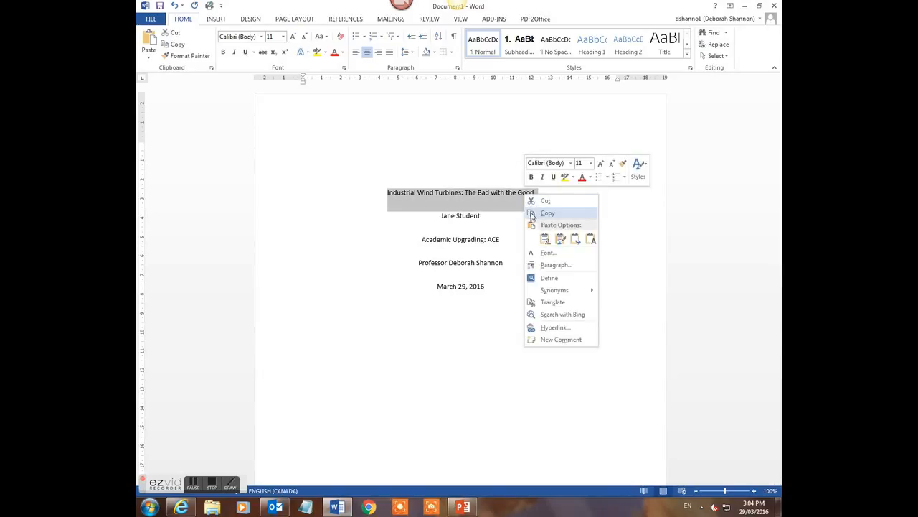
{"action": "left_click", "coordinate": [537, 216]}
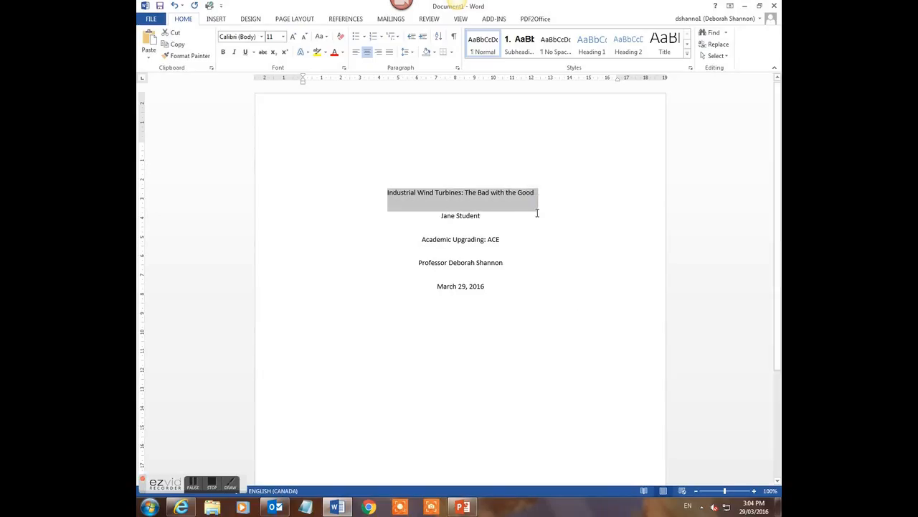
{"action": "left_click", "coordinate": [494, 283]}
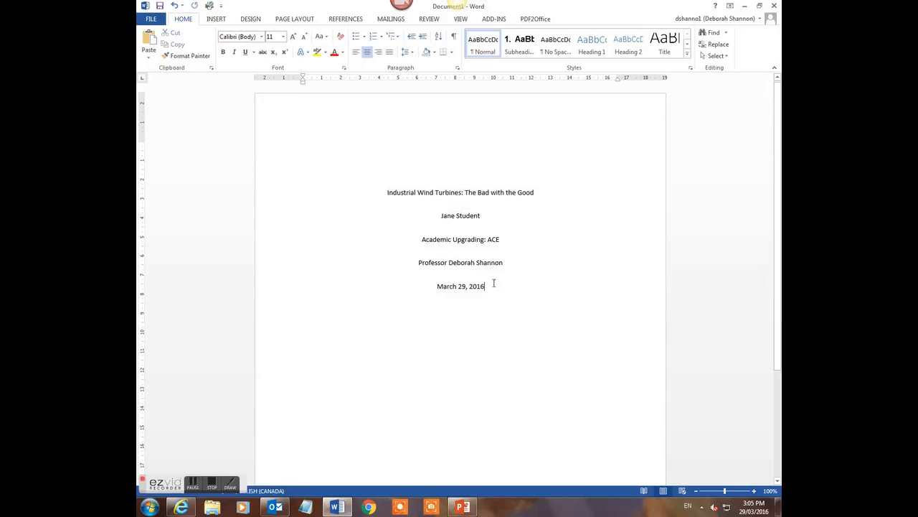
{"action": "left_click", "coordinate": [218, 20]}
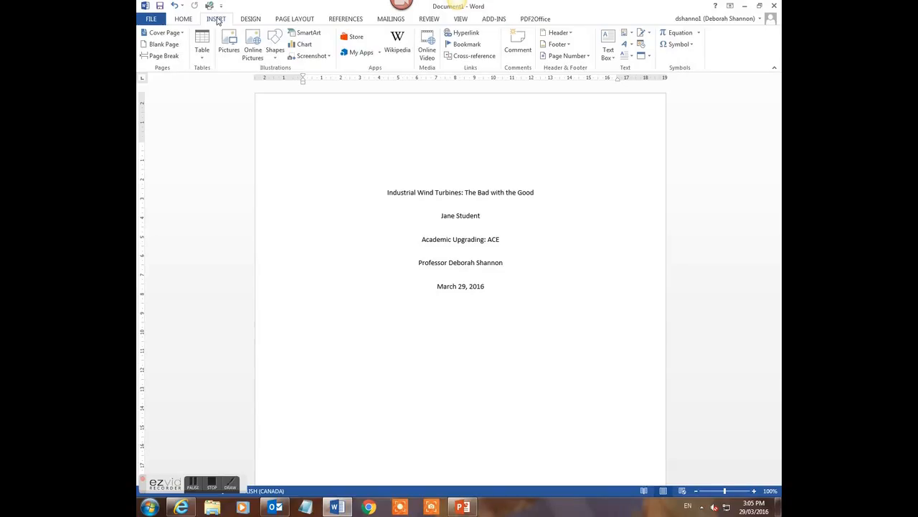
Insert a page break after the date and paste the title at the top of the new page
{"action": "left_click", "coordinate": [173, 56]}
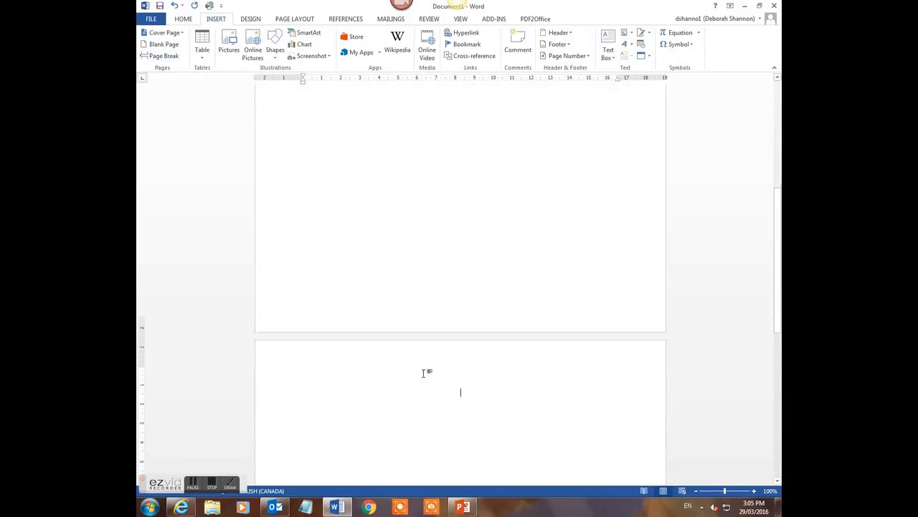
{"action": "right_click", "coordinate": [462, 370]}
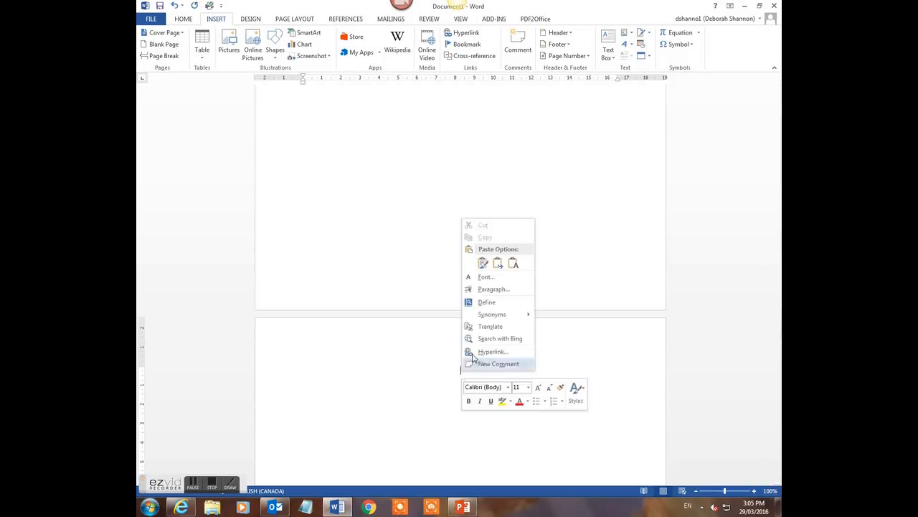
{"action": "left_click", "coordinate": [484, 265]}
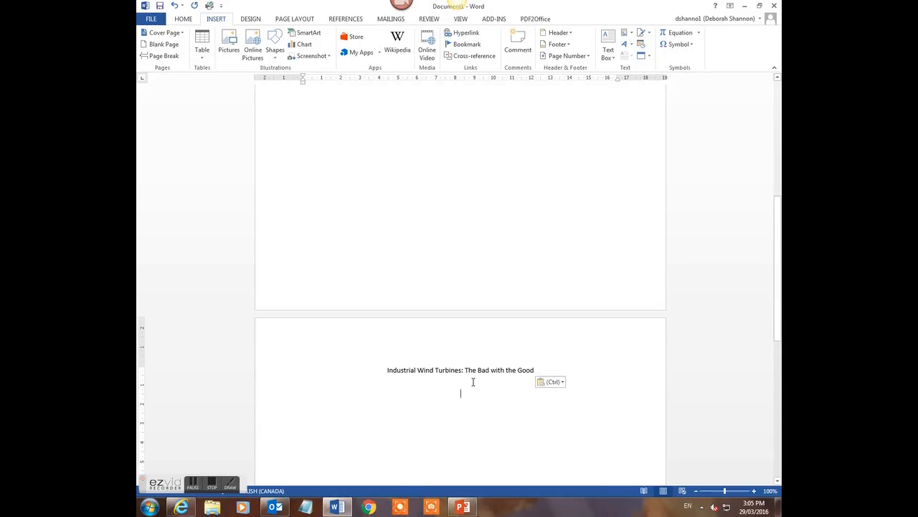
{"action": "scroll", "coordinate": [472, 382], "scroll_direction": "up", "scroll_amount": 5}
{"action": "scroll", "coordinate": [471, 384], "scroll_direction": "up", "scroll_amount": 6}
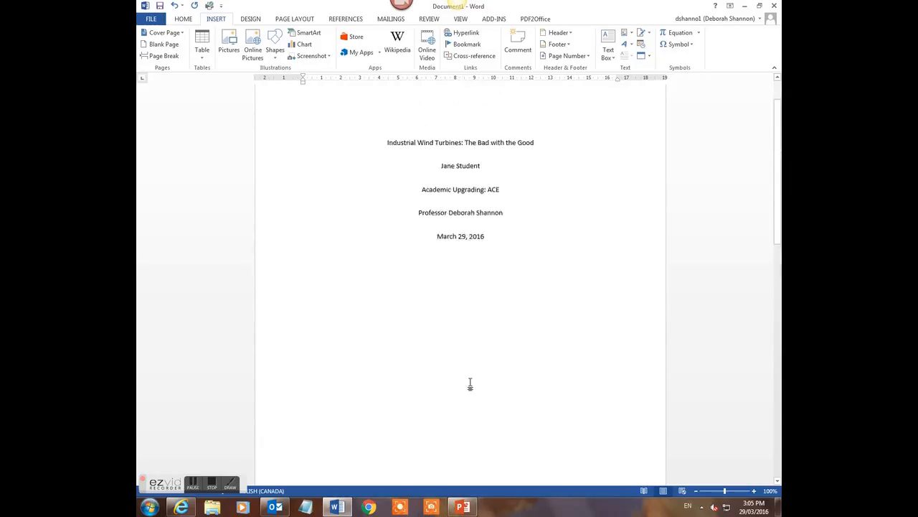
{"action": "scroll", "coordinate": [470, 385], "scroll_direction": "up", "scroll_amount": 1}
{"action": "left_click", "coordinate": [465, 324]}
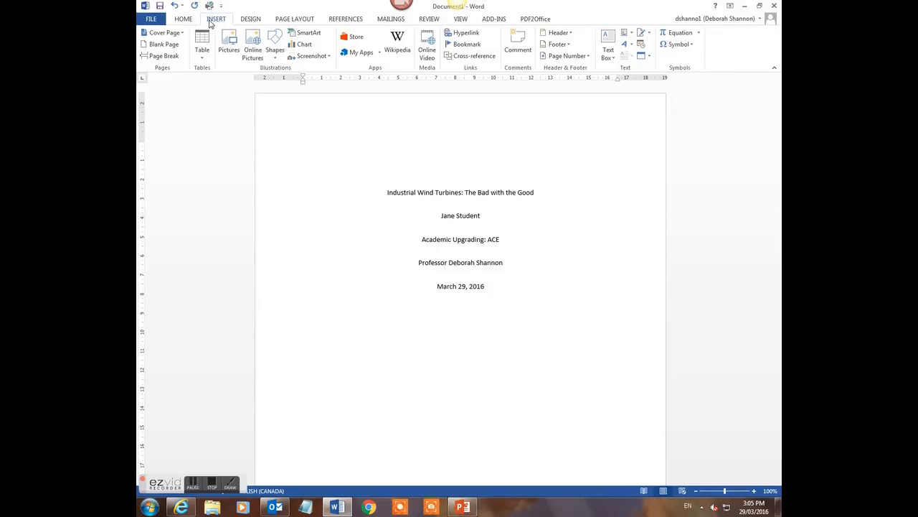
Open the page header for editing with Edit Header and tick Different First Page
{"action": "left_click", "coordinate": [572, 34]}
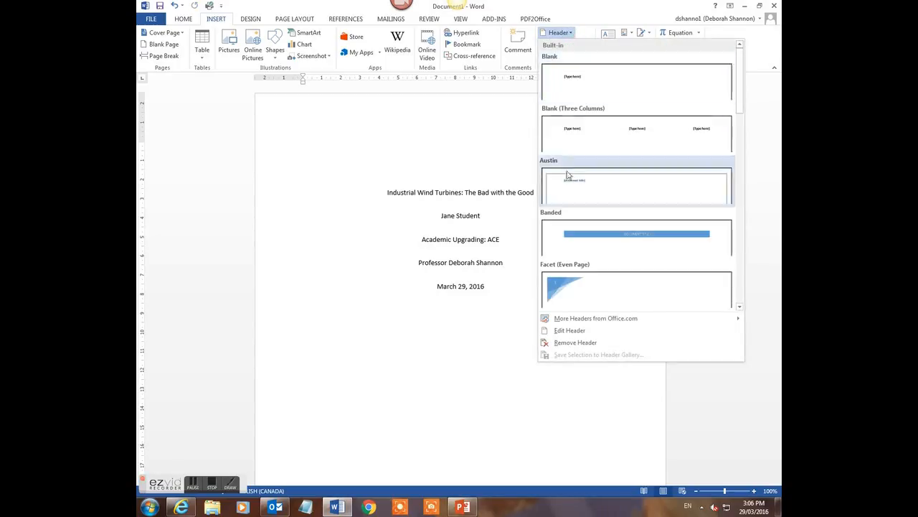
{"action": "left_click", "coordinate": [574, 332]}
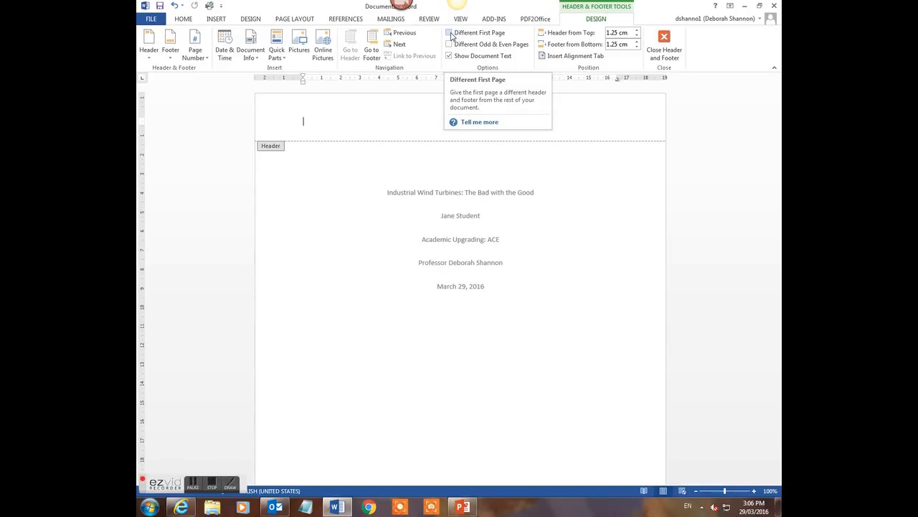
{"action": "left_click", "coordinate": [450, 33]}
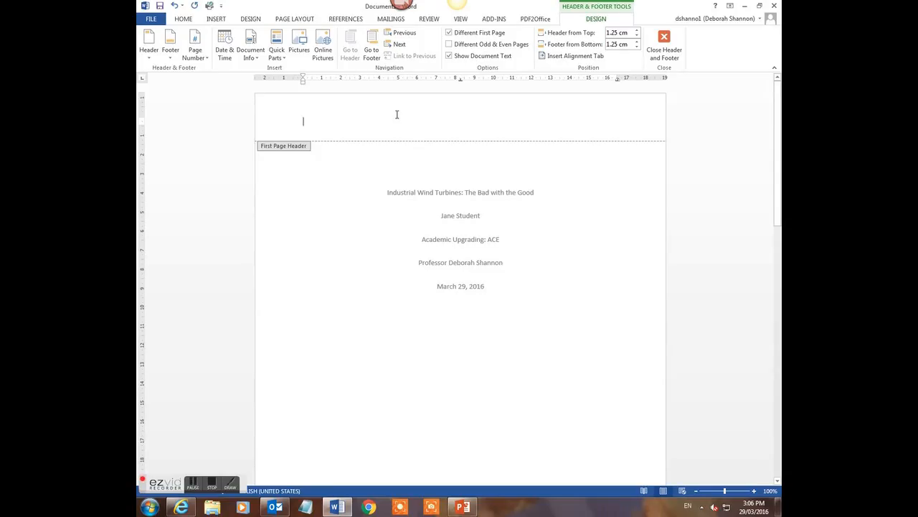
Insert a Plain Number 3 page number at the top right of the title page header
{"action": "left_click", "coordinate": [203, 62]}
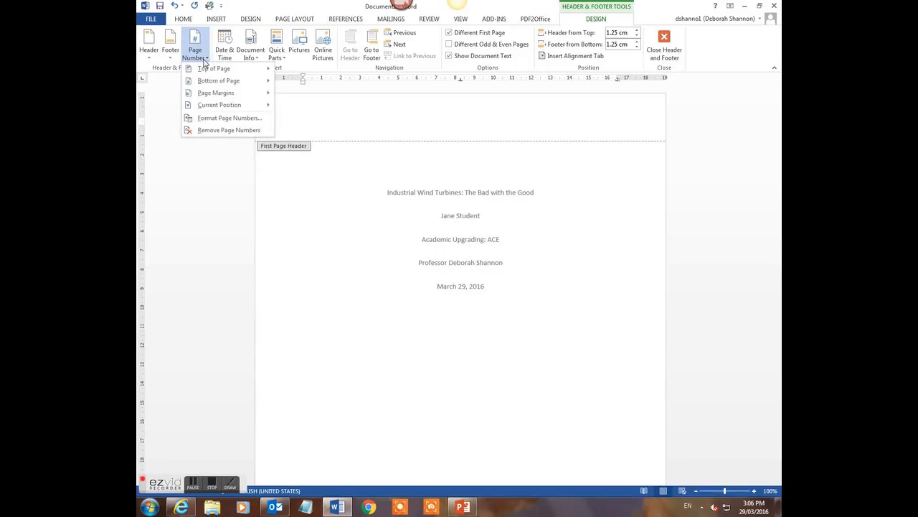
{"action": "mouse_move", "coordinate": [211, 69]}
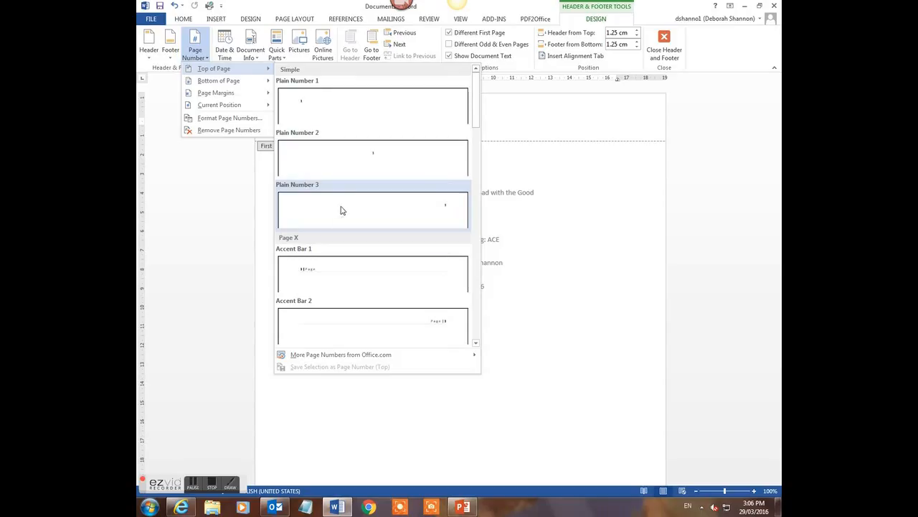
{"action": "left_click", "coordinate": [431, 213]}
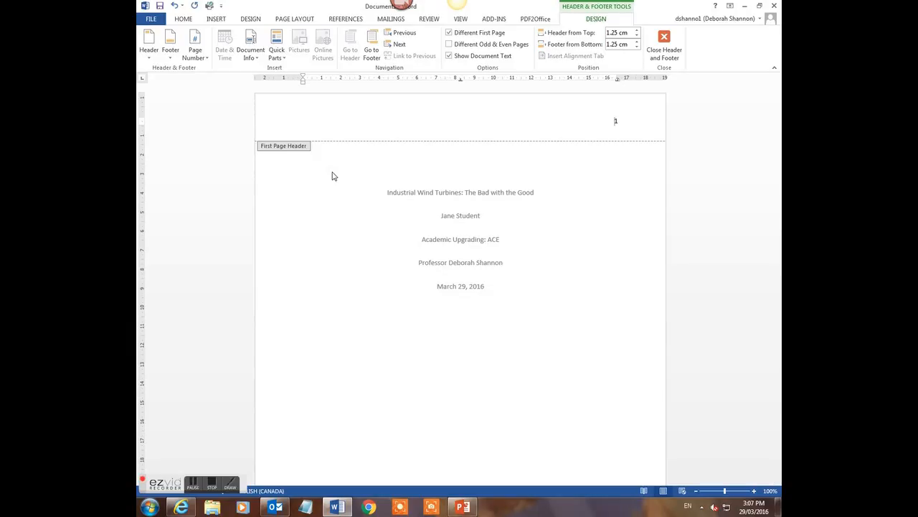
Type 'Running Head: INDUSTRIAL WIND TURBINES' before the page number in the first-page header
{"action": "left_click", "coordinate": [613, 121]}
{"action": "type", "text": "Running Head"}
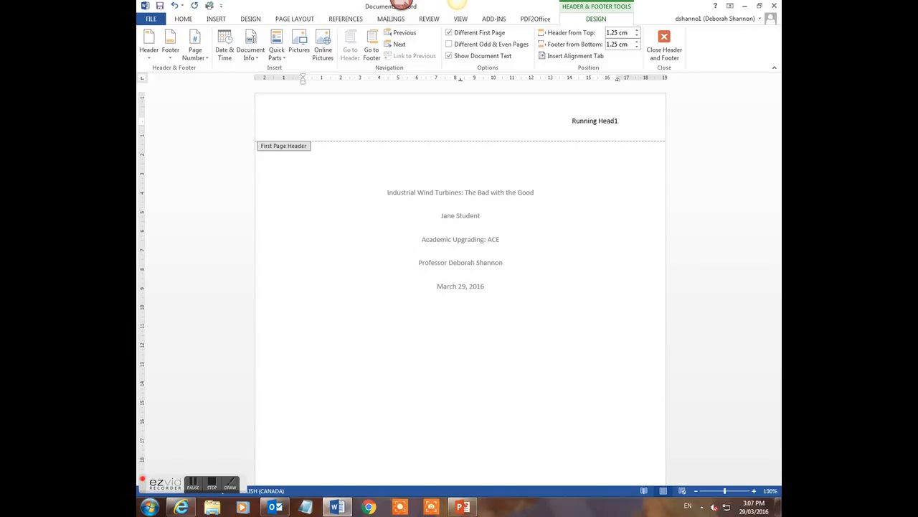
{"action": "type", "text": ": INDUSTRIAL WIND TURBINES"}
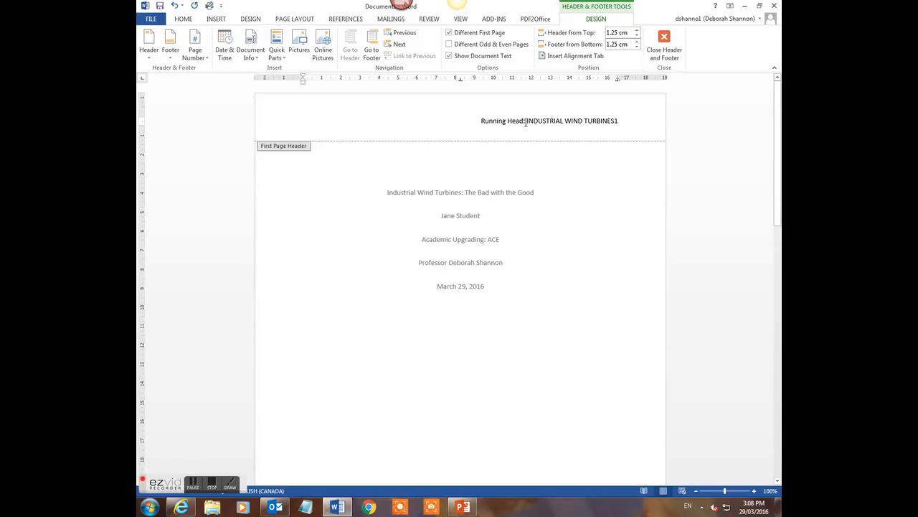
Insert a right-aligned, margin-relative alignment tab between the running head and the page number
{"action": "left_click", "coordinate": [576, 56]}
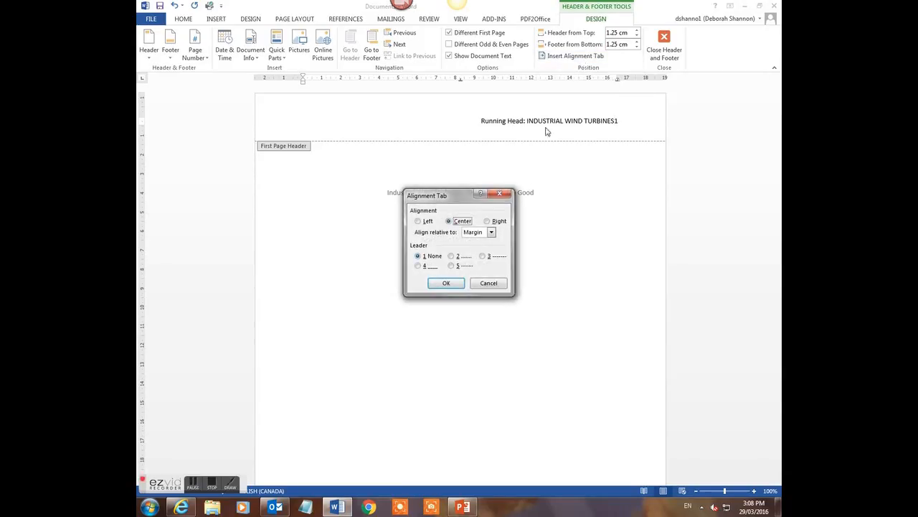
{"action": "left_click", "coordinate": [488, 222]}
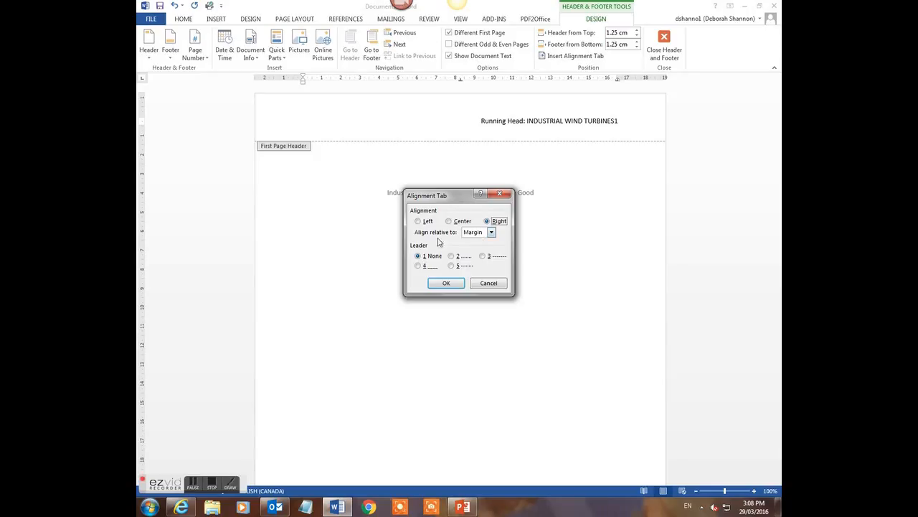
{"action": "left_click", "coordinate": [450, 283]}
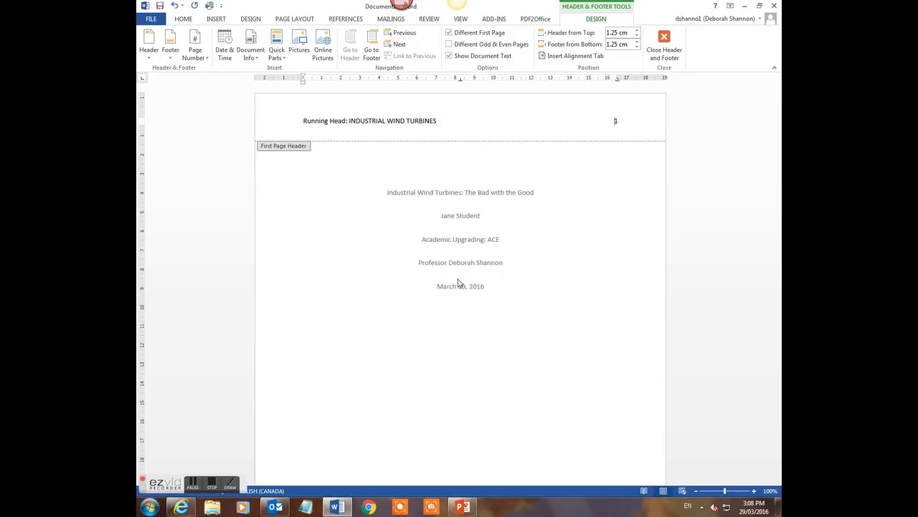
{"action": "scroll", "coordinate": [459, 284], "scroll_direction": "down", "scroll_amount": 8}
{"action": "scroll", "coordinate": [459, 284], "scroll_direction": "down", "scroll_amount": 2}
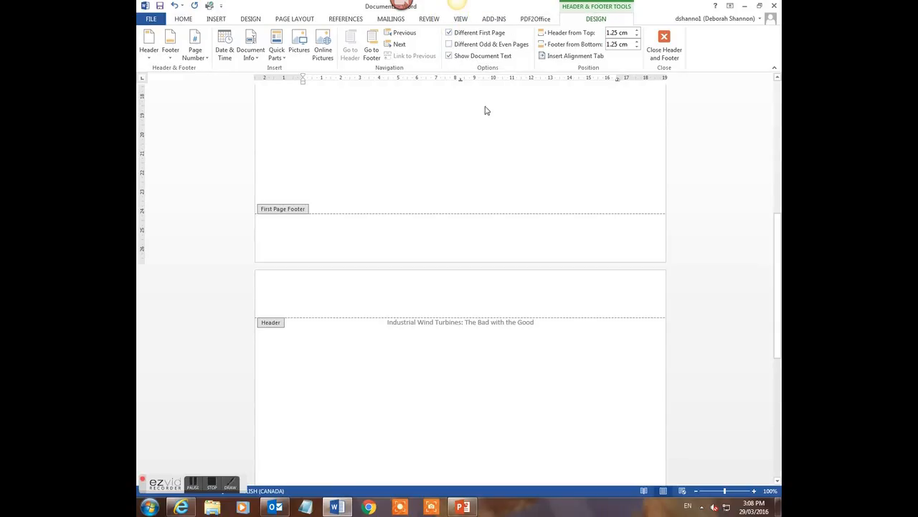
Give page 2's header a Plain Number 3 page number preceded by 'INDUSTRIAL WIND TURBINES'
{"action": "left_click", "coordinate": [326, 296]}
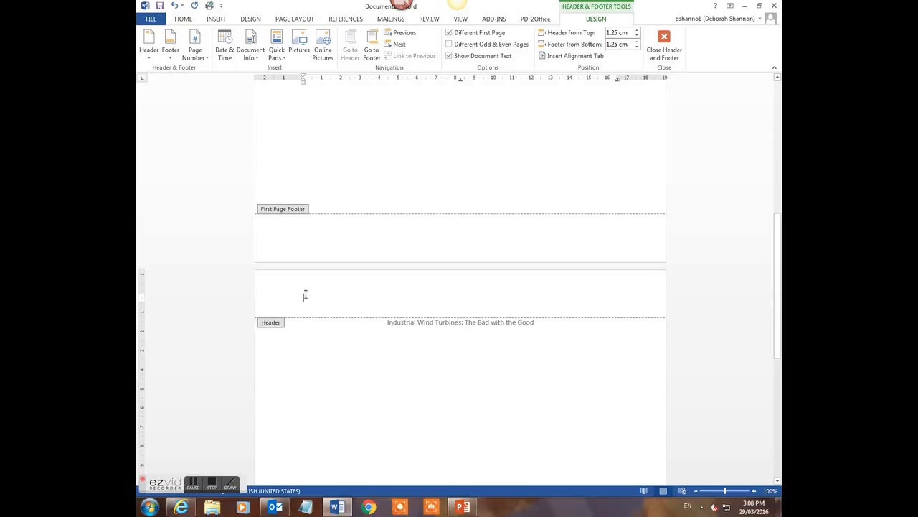
{"action": "left_click", "coordinate": [203, 60]}
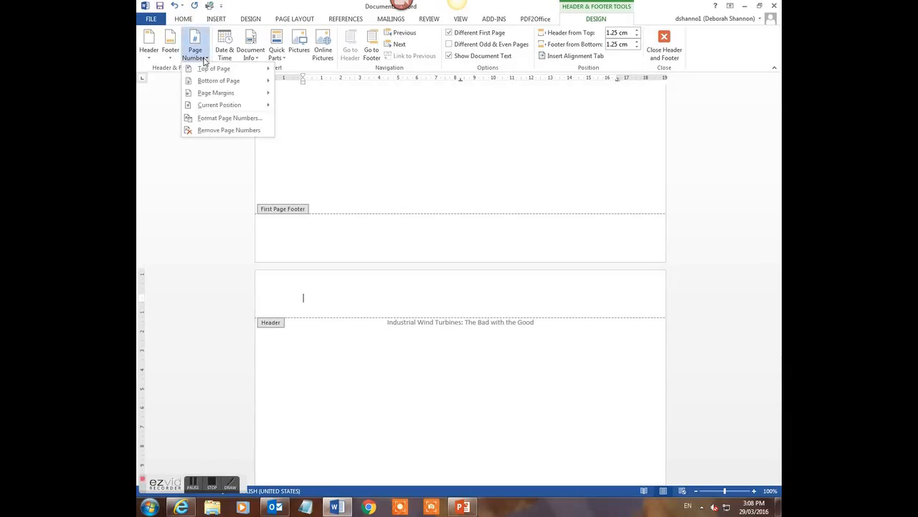
{"action": "mouse_move", "coordinate": [208, 70]}
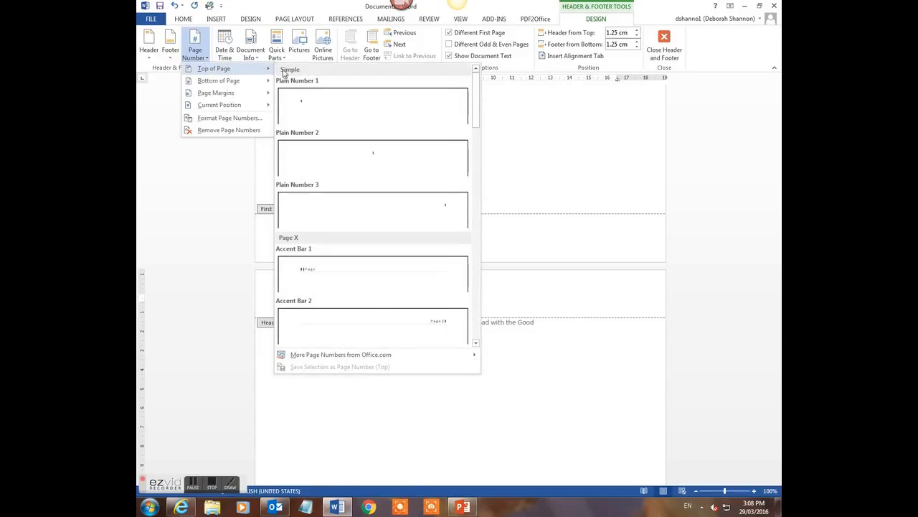
{"action": "left_click", "coordinate": [314, 206]}
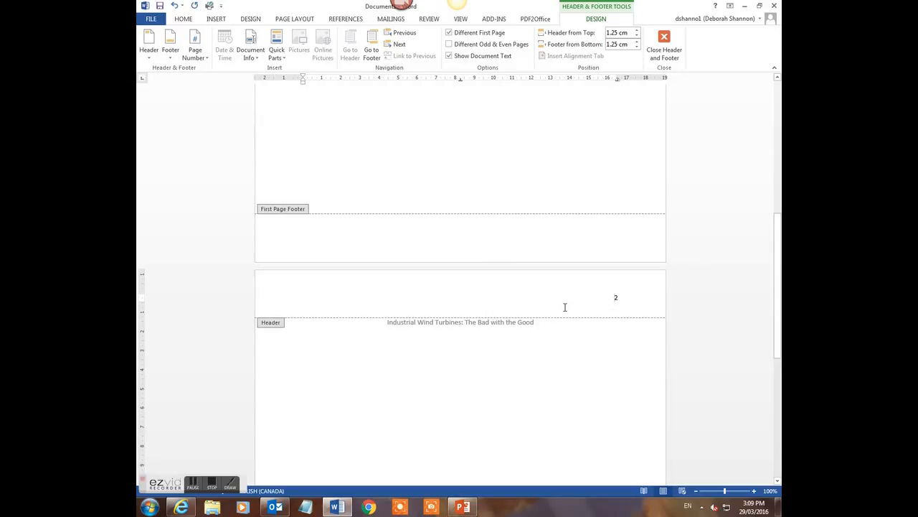
{"action": "type", "text": "in"}
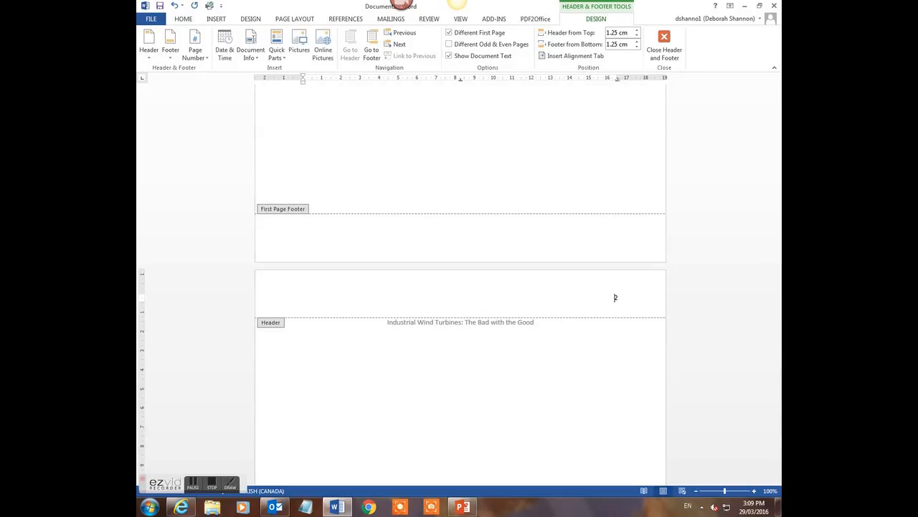
{"action": "type", "text": "DUSTRIAL WIND TURBINES"}
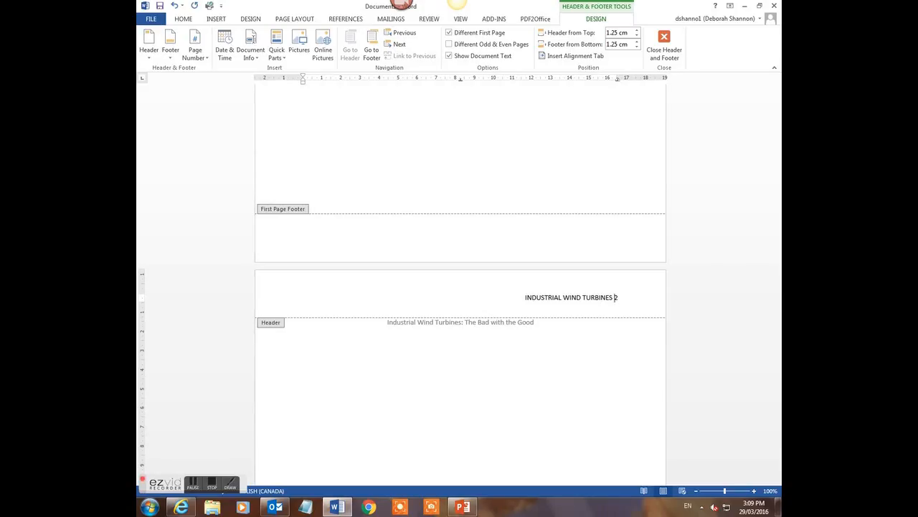
Insert a right-aligned alignment tab in page 2's header, pushing the number to the right margin
{"action": "left_click", "coordinate": [553, 57]}
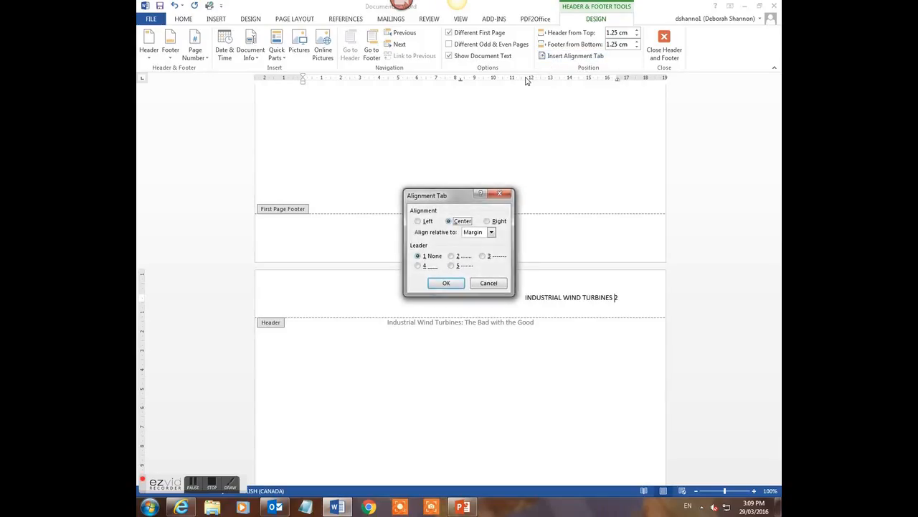
{"action": "left_click", "coordinate": [486, 221]}
{"action": "left_click", "coordinate": [445, 283]}
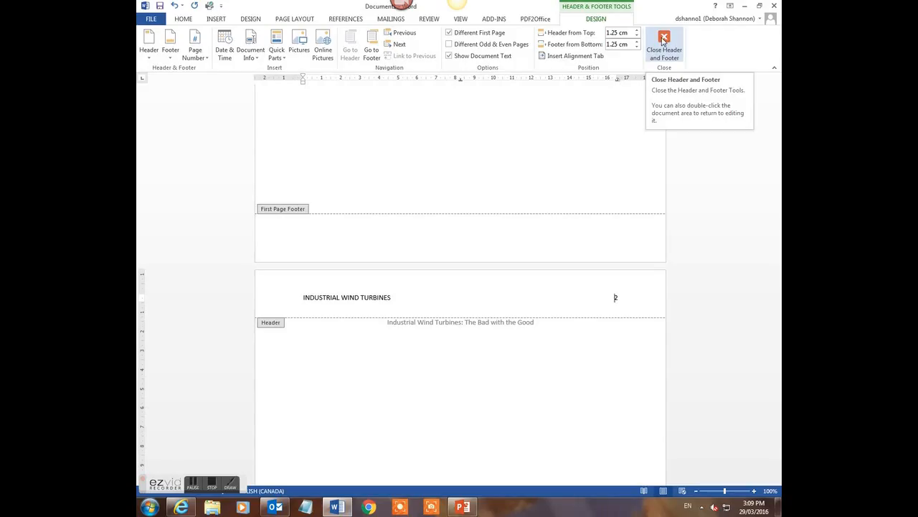
Close header editing and place the cursor in page 2's body below the title
{"action": "left_click", "coordinate": [663, 41]}
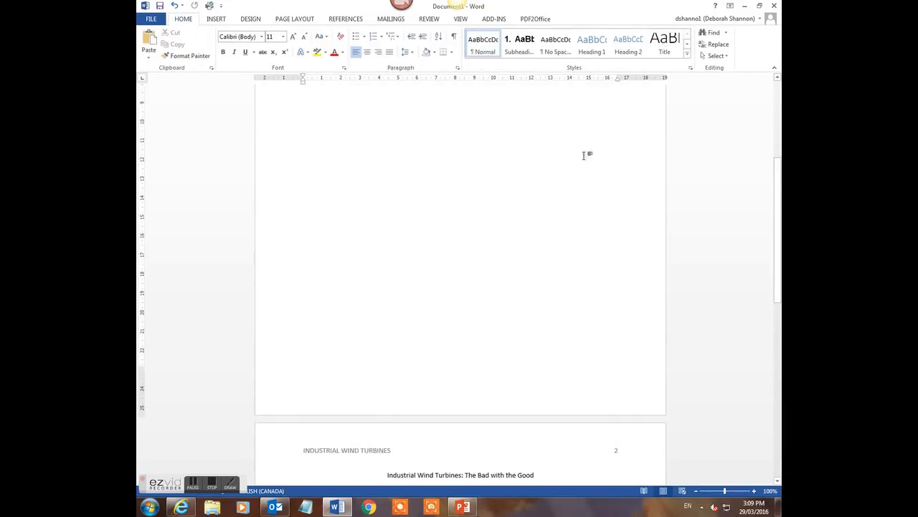
{"action": "scroll", "coordinate": [574, 173], "scroll_direction": "up", "scroll_amount": 2}
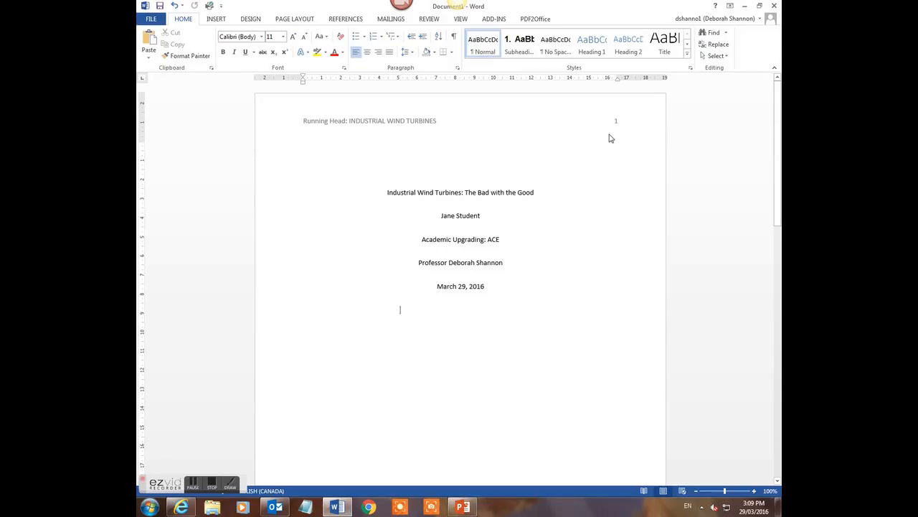
{"action": "scroll", "coordinate": [535, 286], "scroll_direction": "down", "scroll_amount": 10}
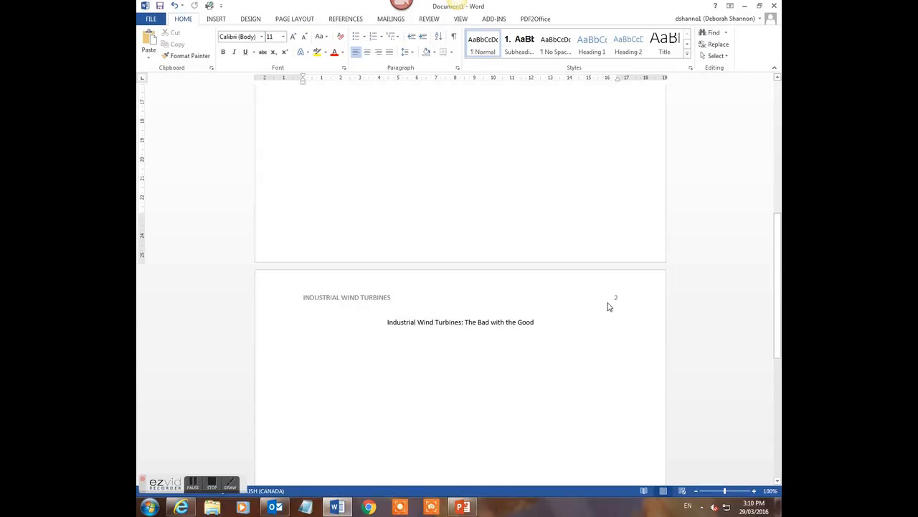
{"action": "left_click", "coordinate": [492, 355]}
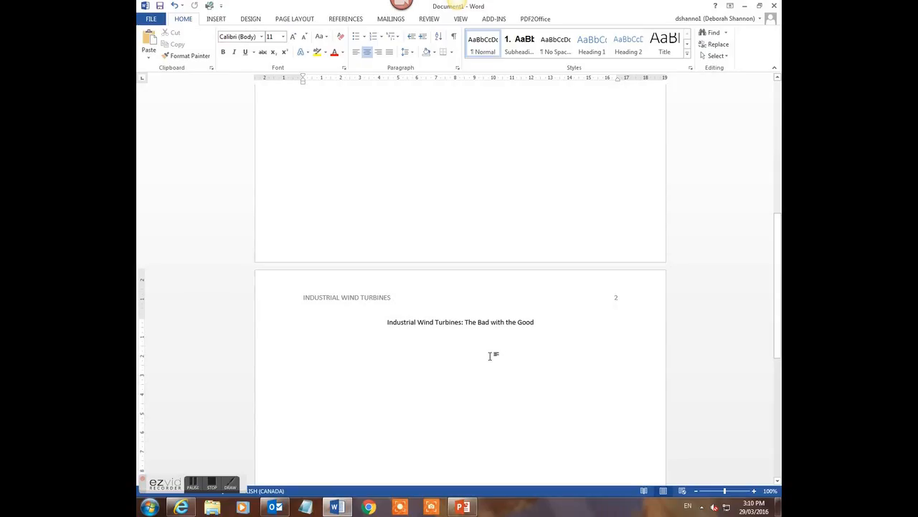
{"action": "scroll", "coordinate": [489, 356], "scroll_direction": "up", "scroll_amount": 6}
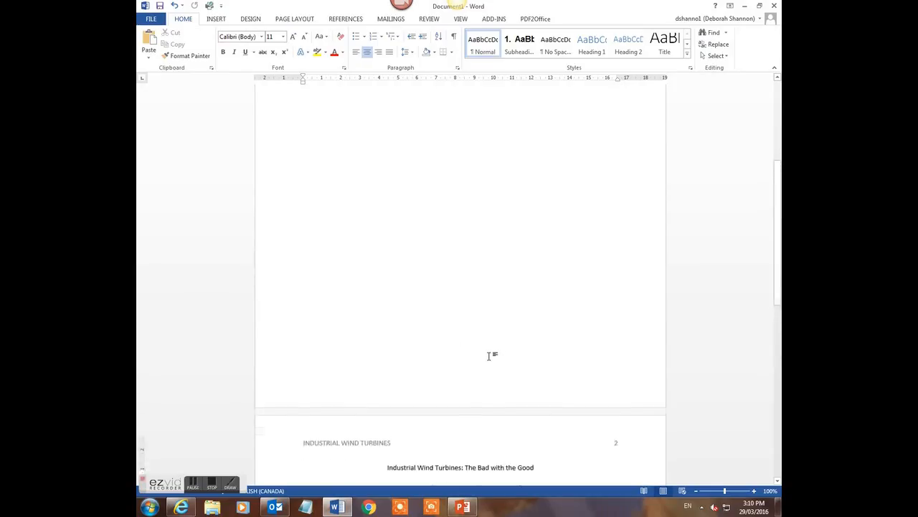
Briefly view the File backstage, then return to the document
{"action": "left_click", "coordinate": [148, 20]}
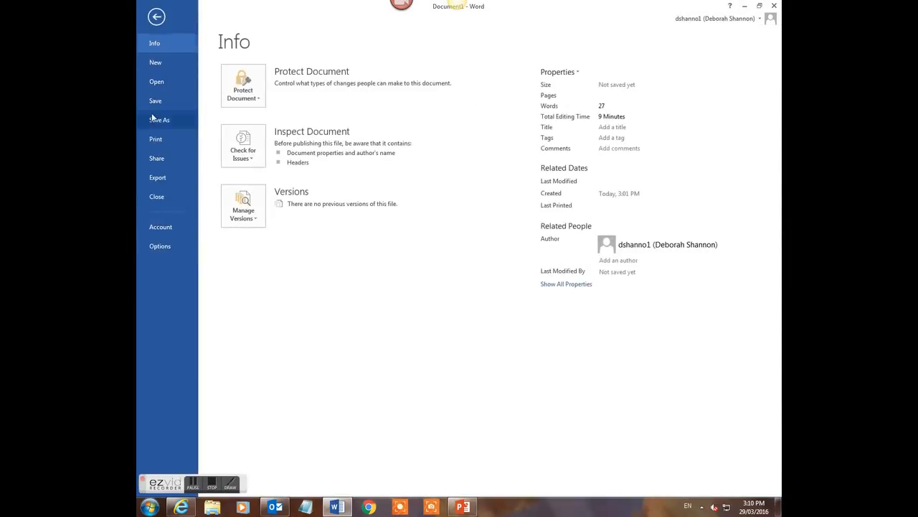
{"action": "left_click", "coordinate": [156, 17]}
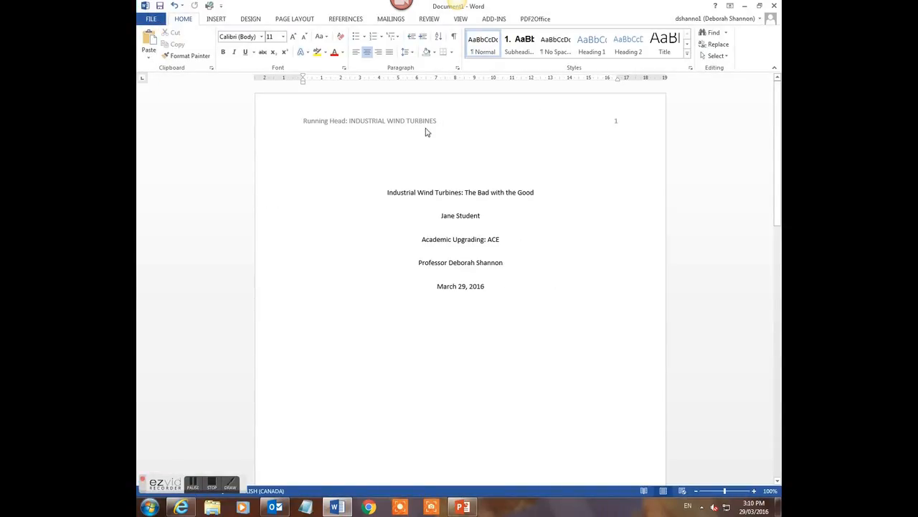
{"action": "scroll", "coordinate": [439, 346], "scroll_direction": "down", "scroll_amount": 10}
Start page 2's first paragraph below the title, left-aligned and indented, with placeholder text
{"action": "left_click", "coordinate": [436, 346]}
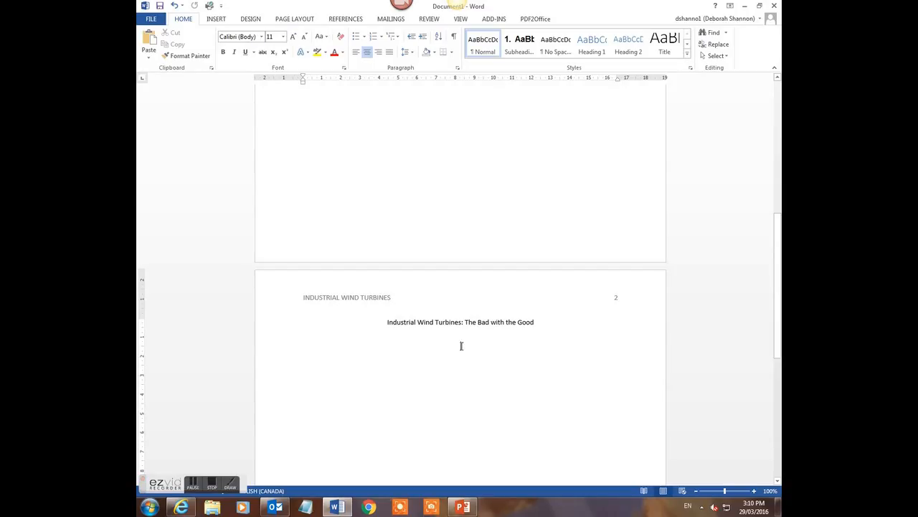
{"action": "left_click", "coordinate": [355, 53]}
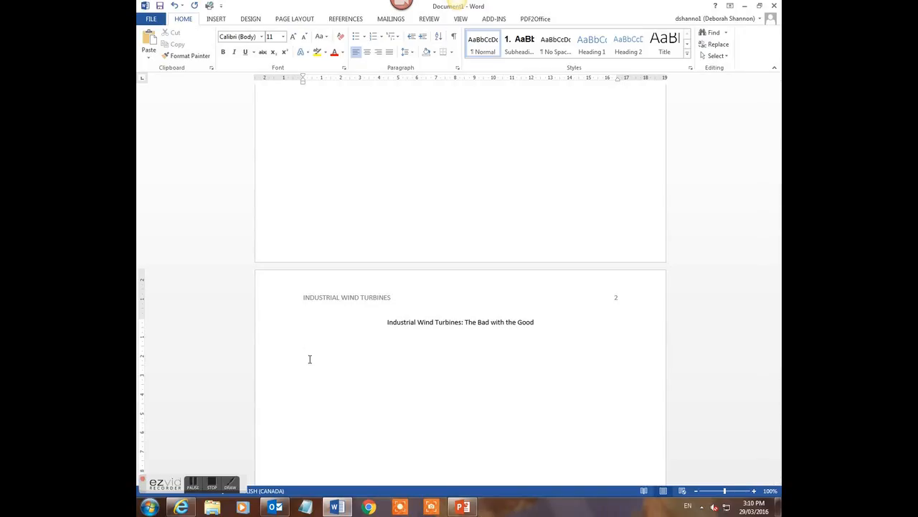
{"action": "key", "text": "Tab"}
{"action": "type", "text": "Jahklj j kljafkl jklajsfkl ja"}
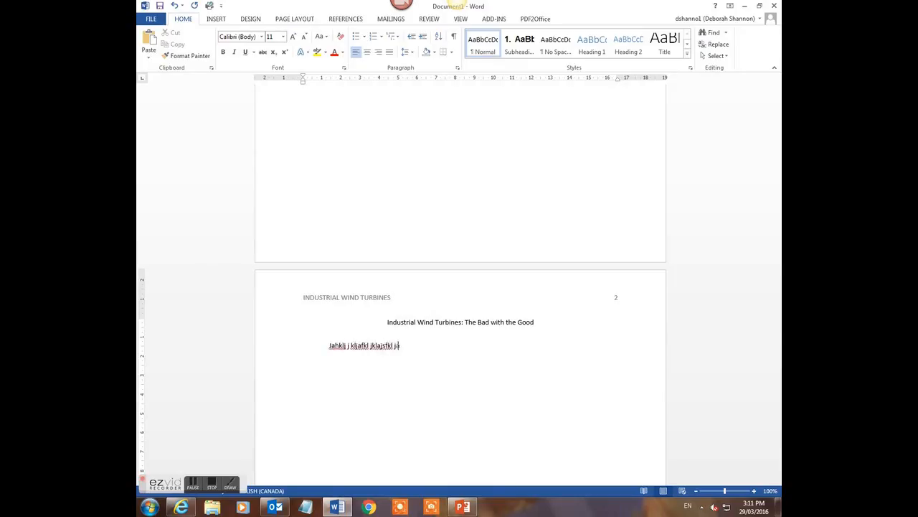
{"action": "type", "text": "lkdfj klajileajtio j;aoifjo'afjodasj ioju iojai tojeail"}
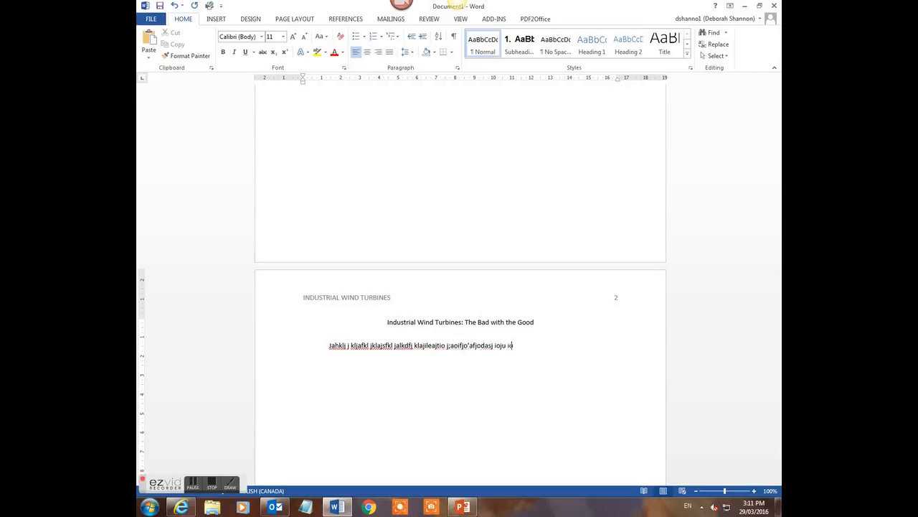
{"action": "type", "text": "fjdls ajtfioeahio;a iofjiohaoit"}
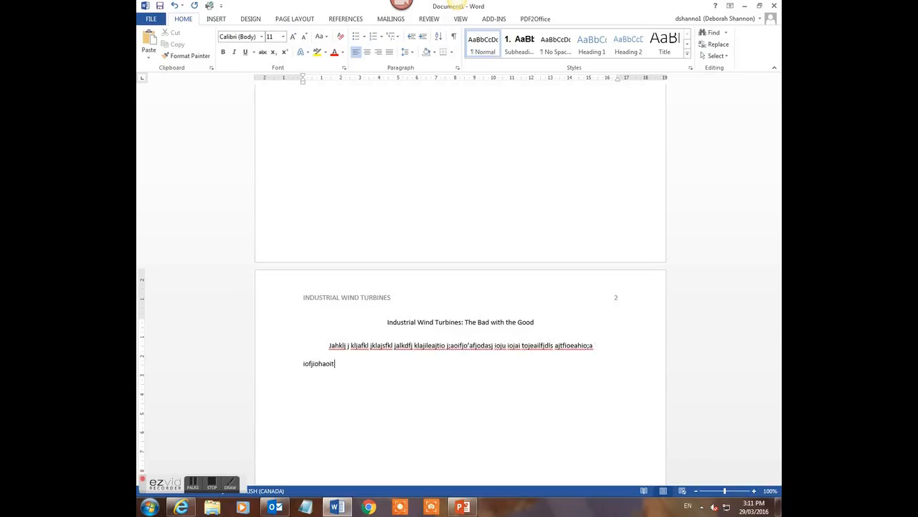
{"action": "type", "text": " haio;thjao;j;ailtjelartjaetlwe;atj."}
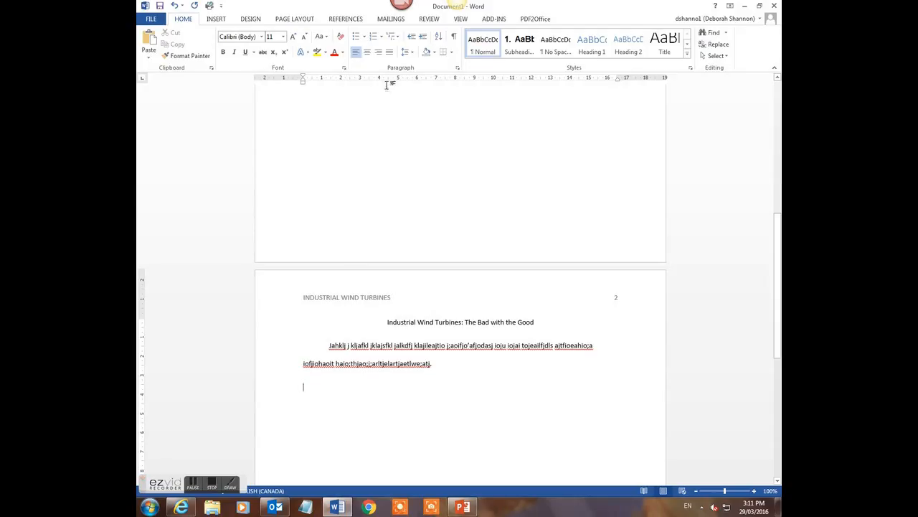
Add a bold, centred 'Drawbacks of IWTs' heading, then set the next line to plain left-aligned text
{"action": "left_click", "coordinate": [367, 53]}
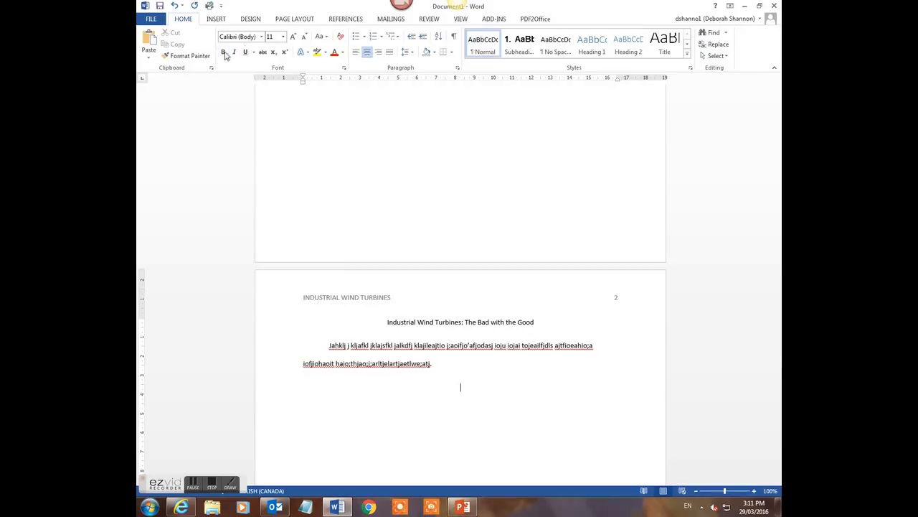
{"action": "left_click", "coordinate": [224, 54]}
{"action": "key", "text": "BackSpace"}
{"action": "key", "text": "BackSpace"}
{"action": "key", "text": "BackSpace"}
{"action": "key", "text": "BackSpace"}
{"action": "type", "text": "Drawbacks of IWTs"}
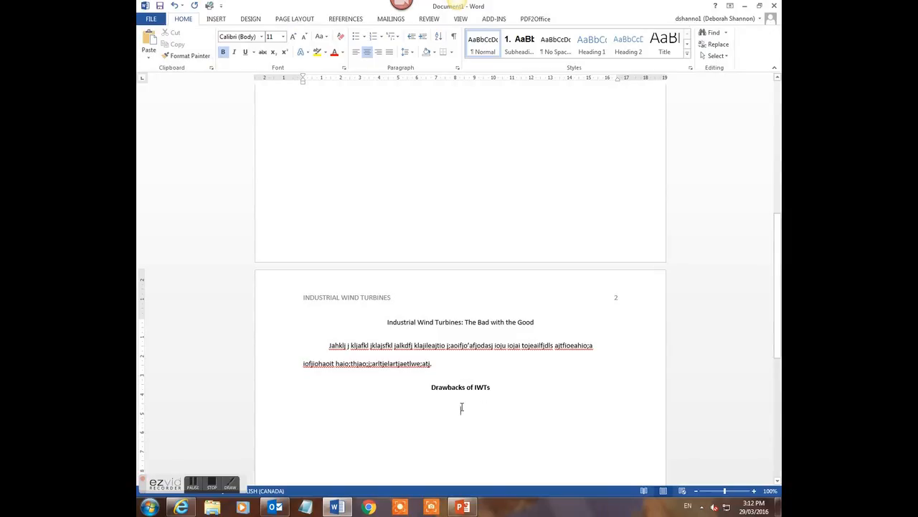
{"action": "left_click", "coordinate": [357, 54]}
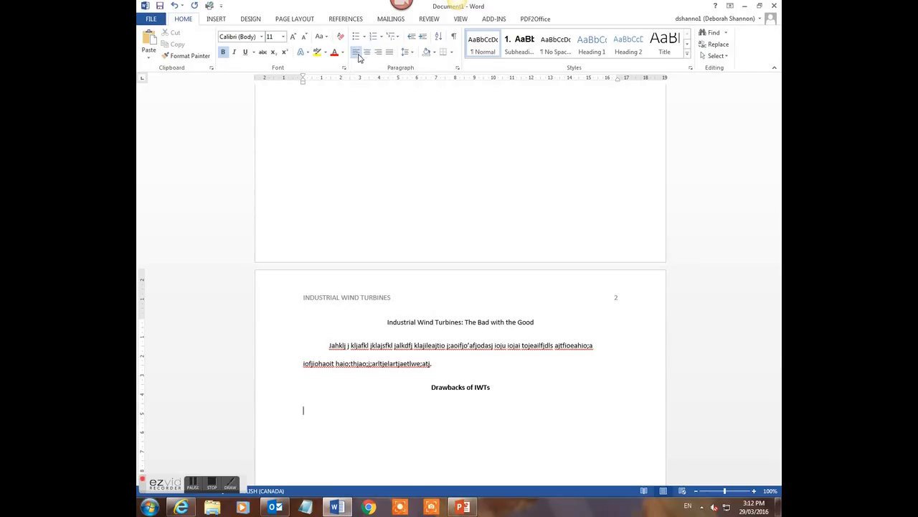
{"action": "left_click", "coordinate": [224, 53]}
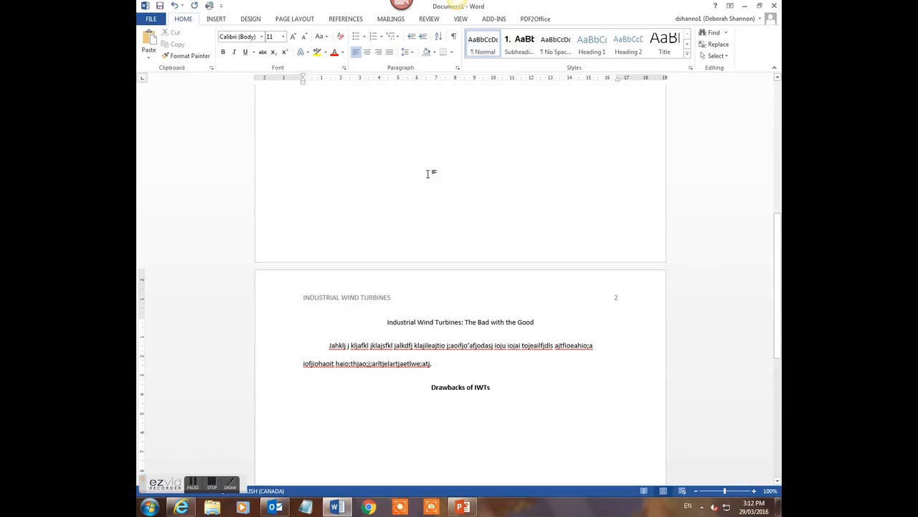
Type an indented placeholder paragraph under the Drawbacks heading and begin a new paragraph
{"action": "key", "text": "Tab"}
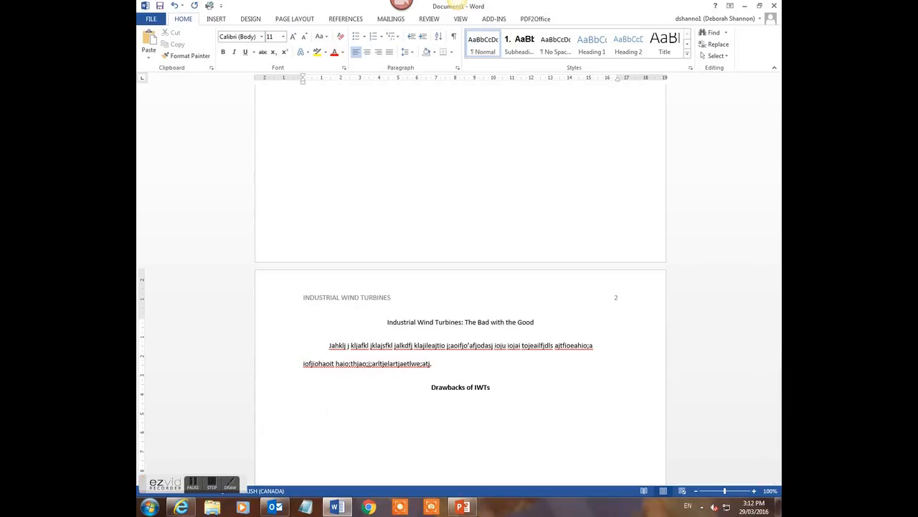
{"action": "type", "text": "Kj klja; kj ;sdjf ;klfj klsdjaf ow4eri jlkjfkl; jk"}
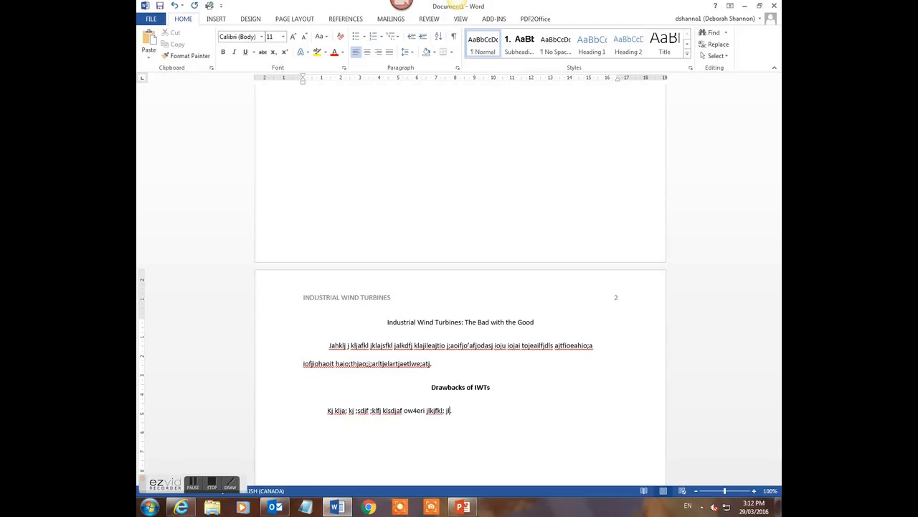
{"action": "type", "text": "l;fj akldsj fklsd;jfkl sdjfkl jklj kl;jdsfkl jdiosafj"}
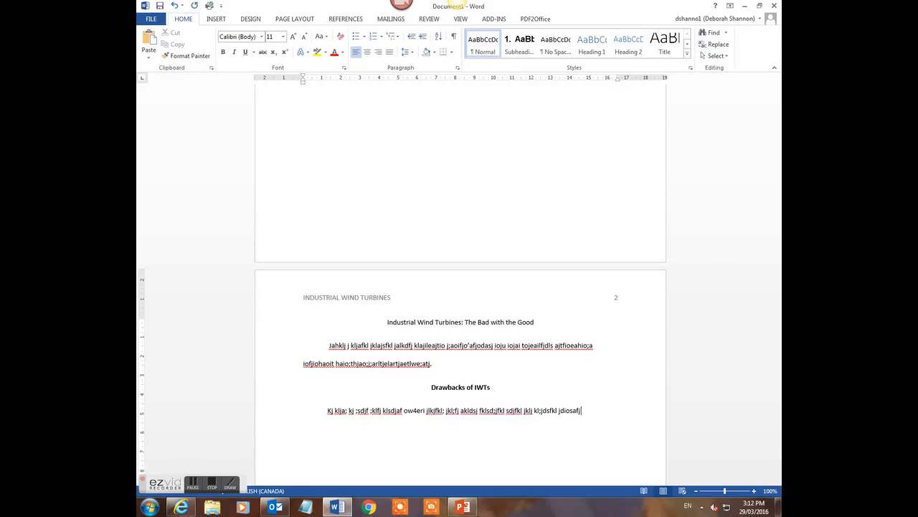
{"action": "type", "text": "iojeo jal;jfkl;ajkj kldjf ls;fd."}
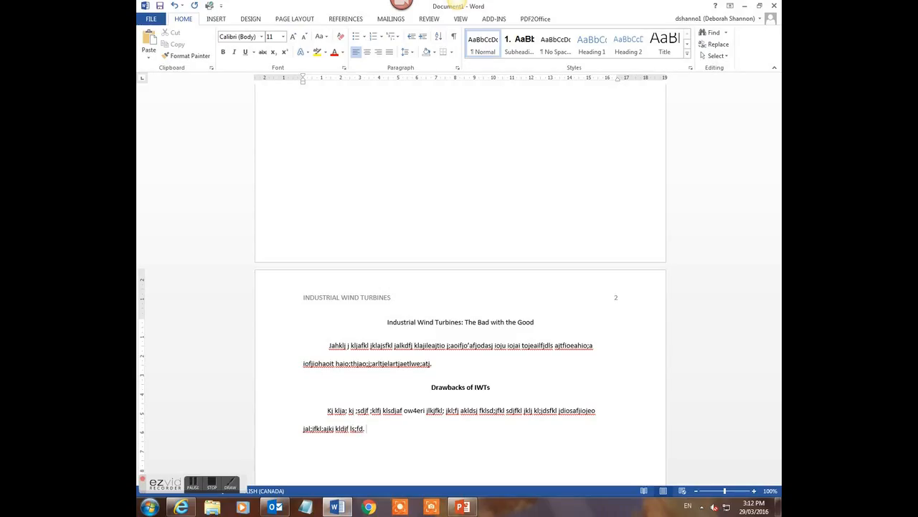
{"action": "scroll", "coordinate": [426, 174], "scroll_direction": "down", "scroll_amount": 3}
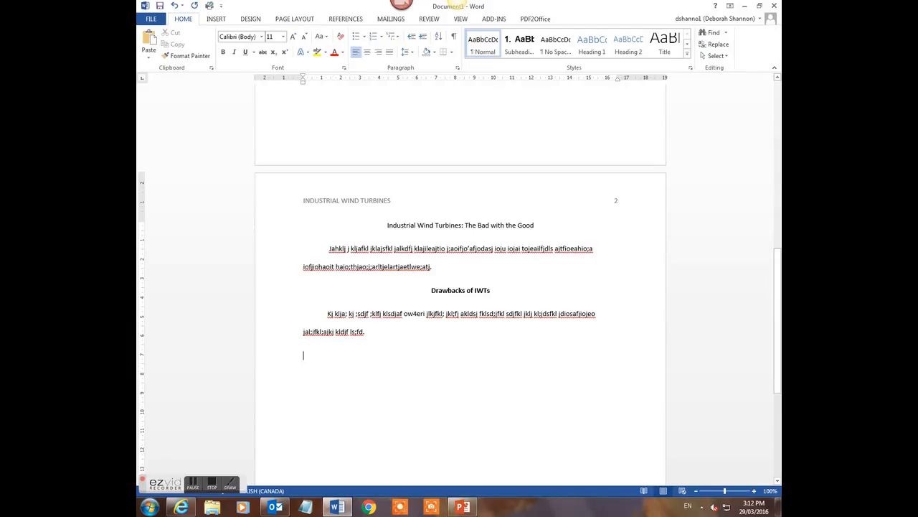
{"action": "key", "text": "Return"}
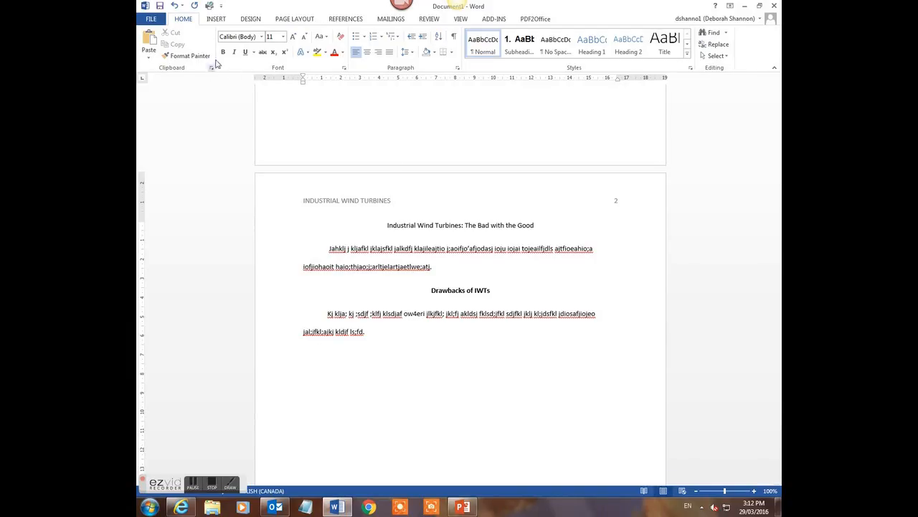
Add a bold, centred 'Benefits of IWTs' heading, then turn bold off
{"action": "left_click", "coordinate": [368, 54]}
{"action": "left_click", "coordinate": [224, 54]}
{"action": "type", "text": "Ben"}
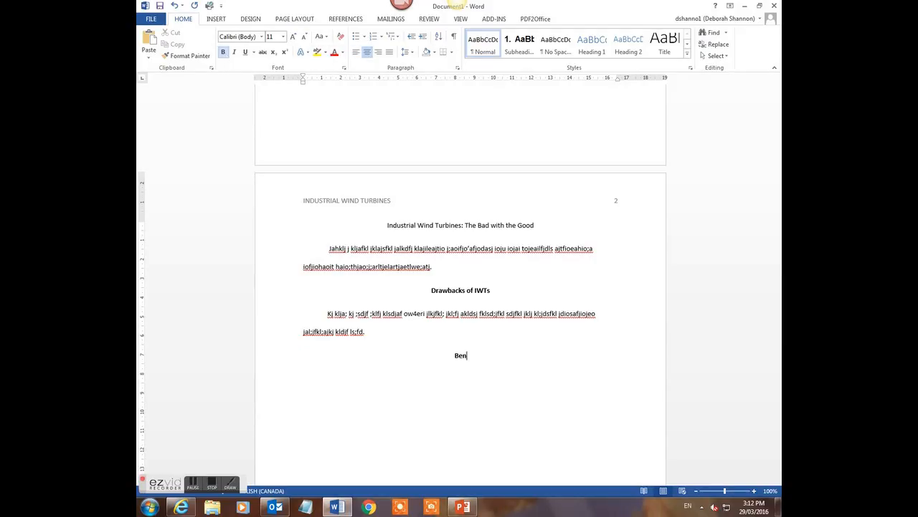
{"action": "type", "text": "efits of IWTs"}
{"action": "left_click", "coordinate": [223, 52]}
Write an indented placeholder paragraph ending in a period, then centre the following line
{"action": "key", "text": "Tab"}
{"action": "type", "text": "Jaklfj klajf io;wejaiore"}
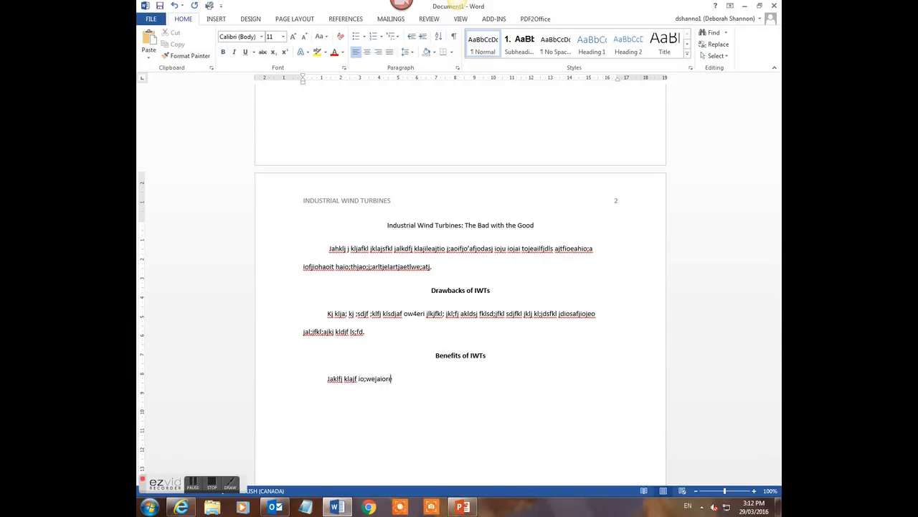
{"action": "type", "text": "afjio;sadj fio;sjaf iowejoifj aildsj;af l;sajfkl;sdfi ha"}
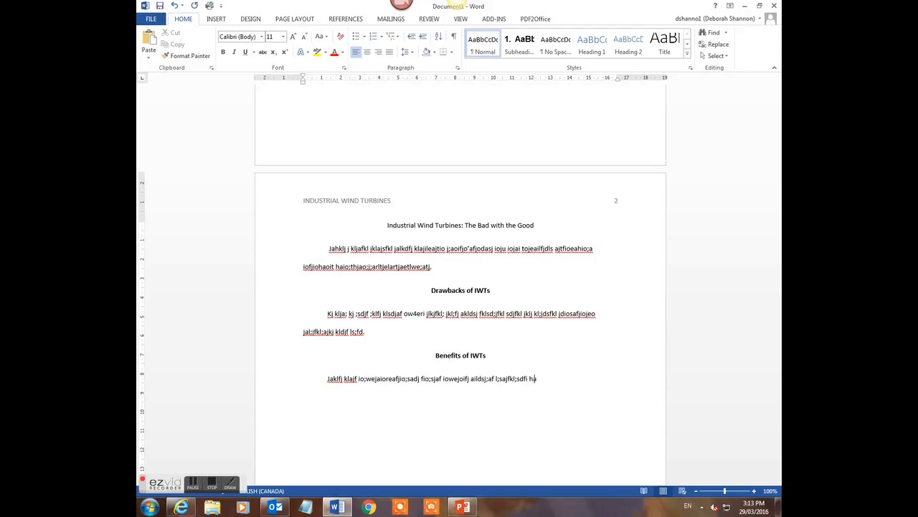
{"action": "type", "text": "silf kl;jfklds;af ildshafishadi;hji;ahfdih"}
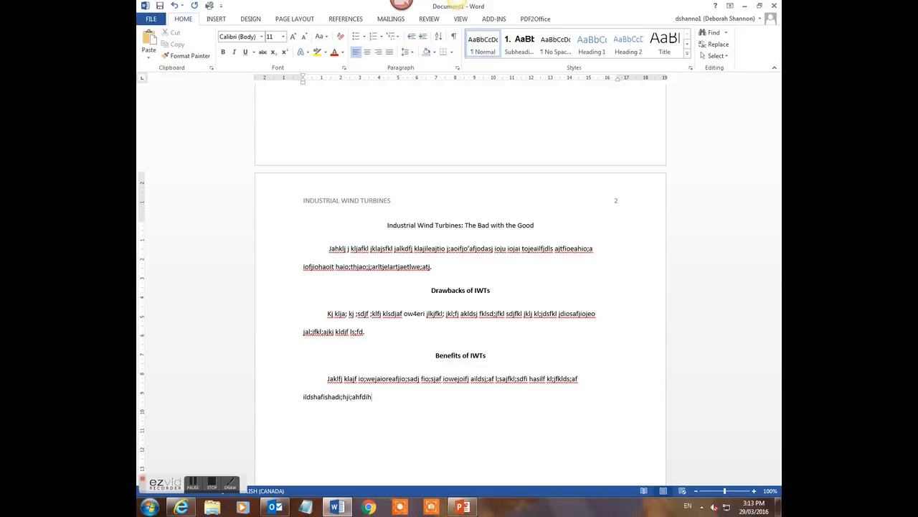
{"action": "type", "text": "."}
{"action": "key", "text": "Return"}
{"action": "left_click", "coordinate": [366, 53]}
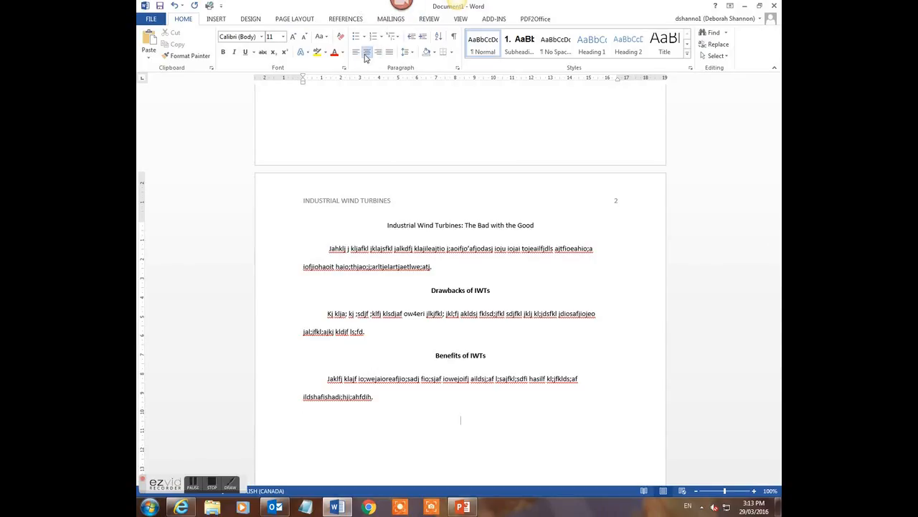
Add a bold 'Conclusion' heading and set the following line to plain left-aligned text
{"action": "left_click", "coordinate": [223, 52]}
{"action": "type", "text": "Conclusion"}
{"action": "key", "text": "Return"}
{"action": "left_click", "coordinate": [355, 52]}
{"action": "left_click", "coordinate": [226, 56]}
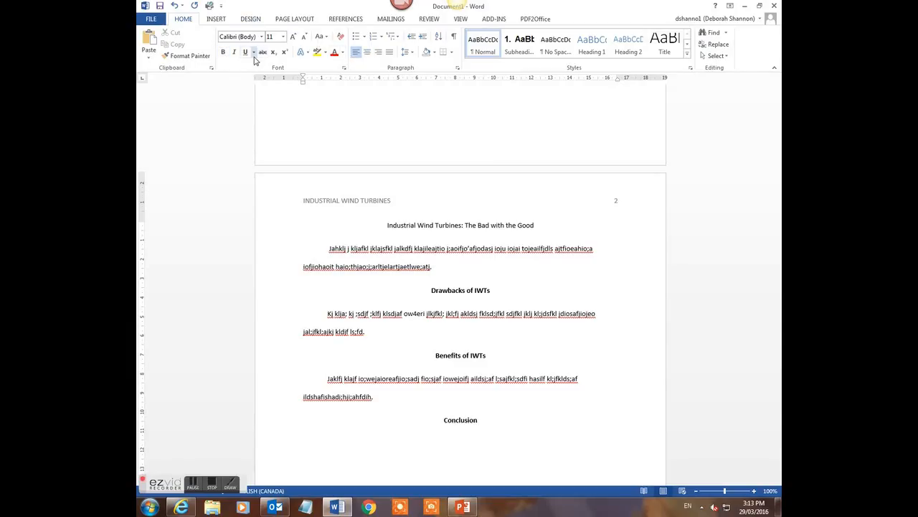
Begin the indented closing paragraph with placeholder text
{"action": "key", "text": "ctrl+u"}
{"action": "type", "text": "AJKF ;AJDFKLJIC;"}
{"action": "type", "text": "A"}
{"action": "key", "text": "BackSpace"}
{"action": "key", "text": "BackSpace"}
{"action": "key", "text": "BackSpace"}
{"action": "key", "text": "BackSpace"}
{"action": "key", "text": "BackSpace"}
{"action": "key", "text": "BackSpace"}
{"action": "key", "text": "BackSpace"}
{"action": "key", "text": "BackSpace"}
{"action": "key", "text": "BackSpace"}
{"action": "key", "text": "BackSpace"}
{"action": "key", "text": "BackSpace"}
{"action": "key", "text": "BackSpace"}
{"action": "key", "text": "BackSpace"}
{"action": "key", "text": "BackSpace"}
{"action": "key", "text": "BackSpace"}
{"action": "key", "text": "BackSpace"}
{"action": "key", "text": "BackSpace"}
{"action": "type", "text": "ndklil ail; thoiaer tho;irathio;erhatio;aht iorhaeto;heraiot; hjr"}
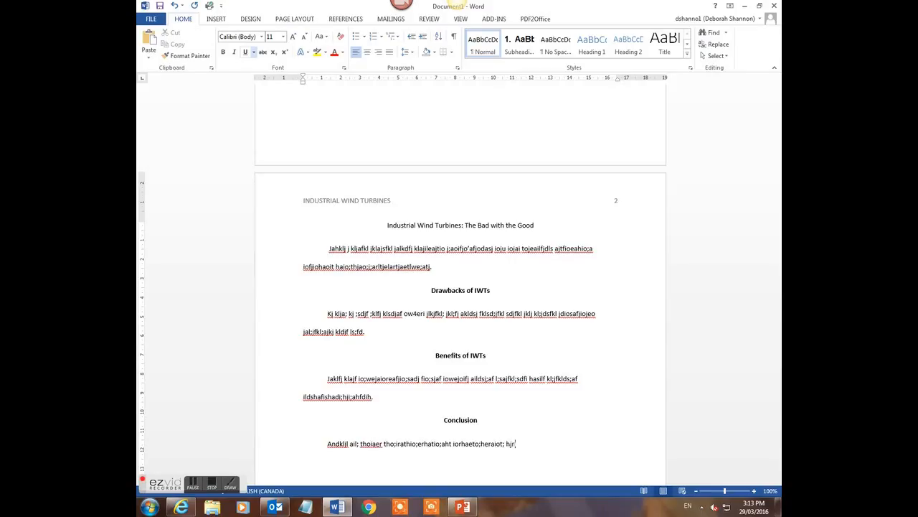
{"action": "type", "text": "io[pioja iohiothioath; oah t;oarjt a;rlthjrila;thr;aetjrltr."}
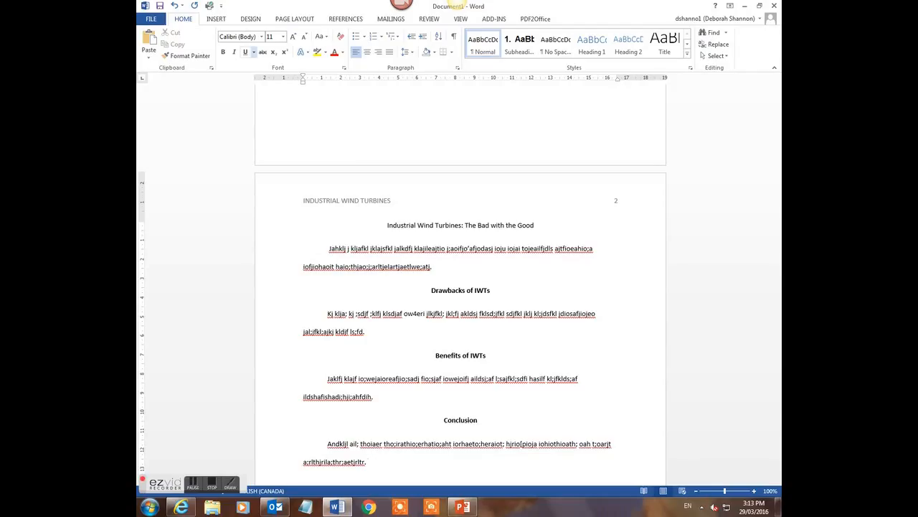
{"action": "left_click_drag", "start_coordinate": [328, 248], "coordinate": [446, 266]}
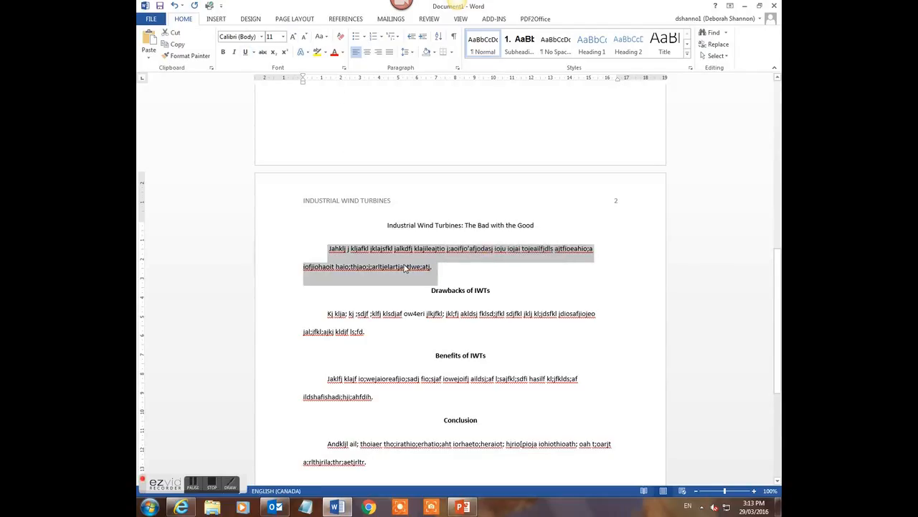
{"action": "left_click", "coordinate": [397, 299]}
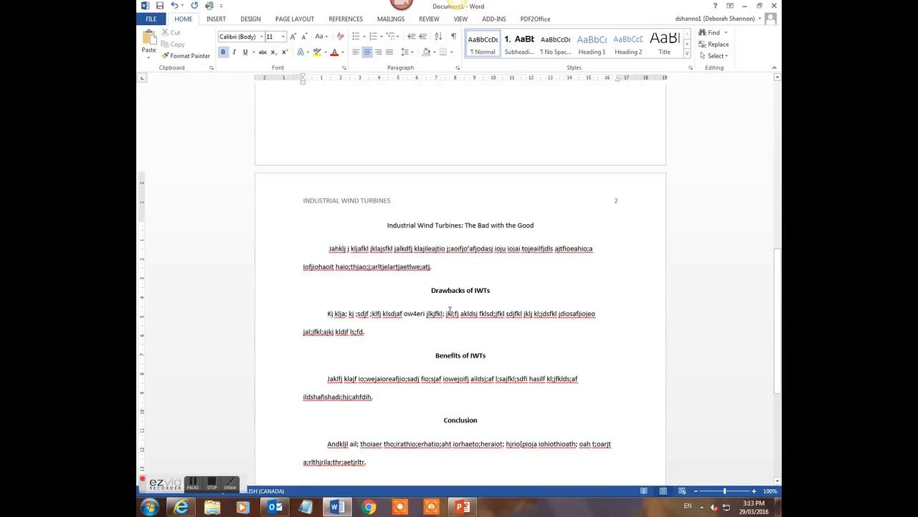
{"action": "left_click_drag", "start_coordinate": [432, 290], "coordinate": [494, 296]}
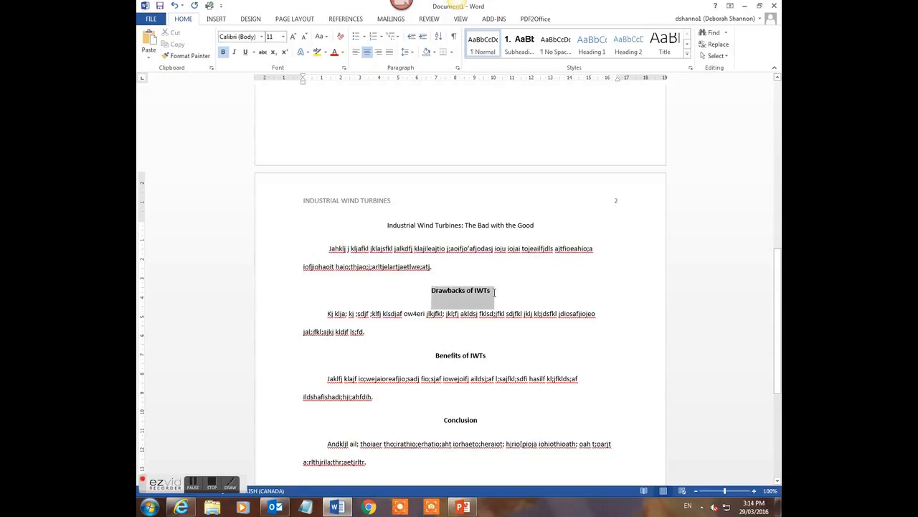
{"action": "left_click", "coordinate": [376, 334]}
{"action": "left_click_drag", "start_coordinate": [324, 313], "coordinate": [366, 336]}
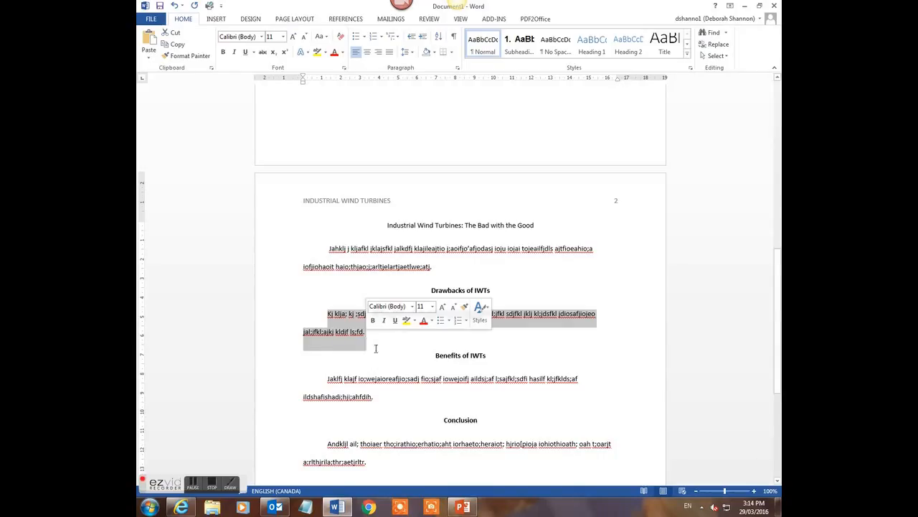
{"action": "left_click", "coordinate": [436, 356]}
{"action": "left_click_drag", "start_coordinate": [437, 356], "coordinate": [492, 360]}
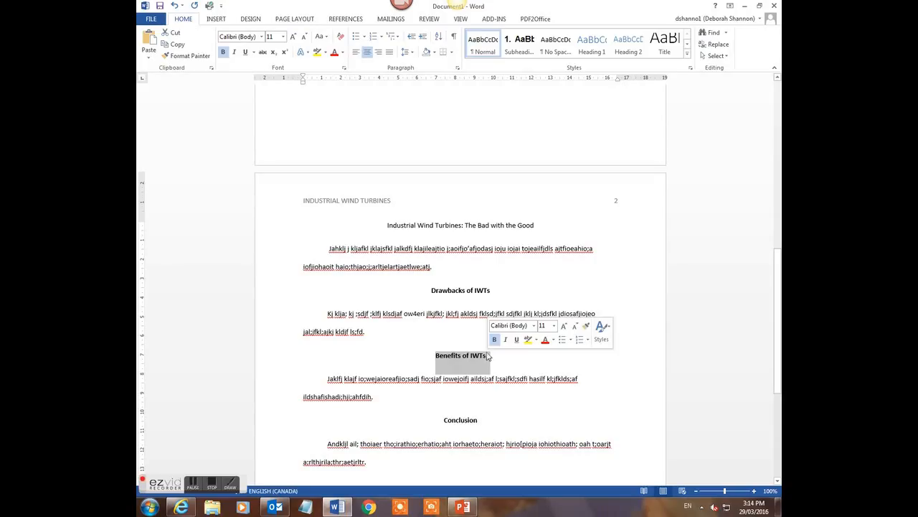
{"action": "left_click_drag", "start_coordinate": [327, 378], "coordinate": [381, 398]}
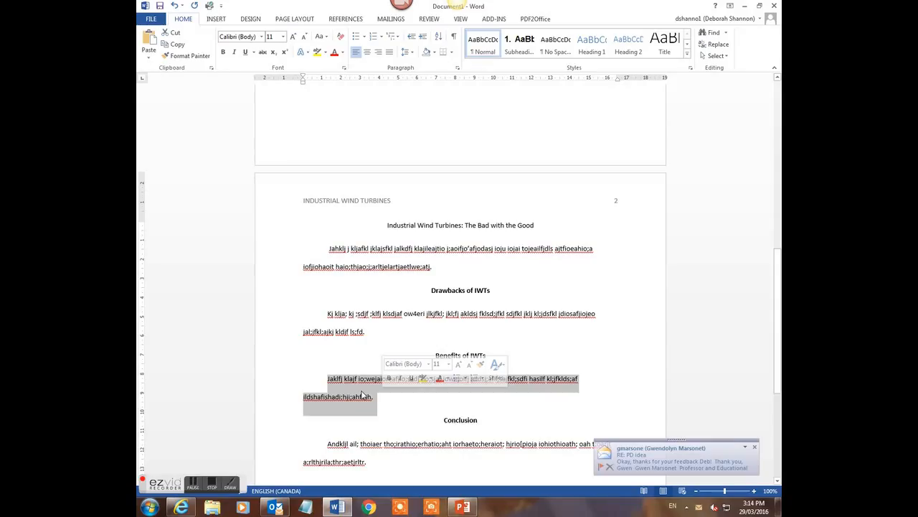
{"action": "scroll", "coordinate": [434, 385], "scroll_direction": "down", "scroll_amount": 2}
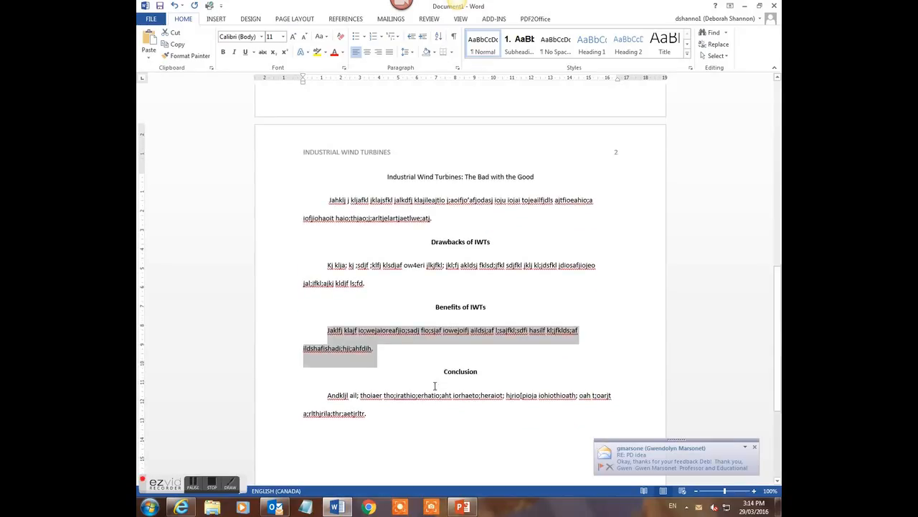
{"action": "double_click", "coordinate": [453, 373]}
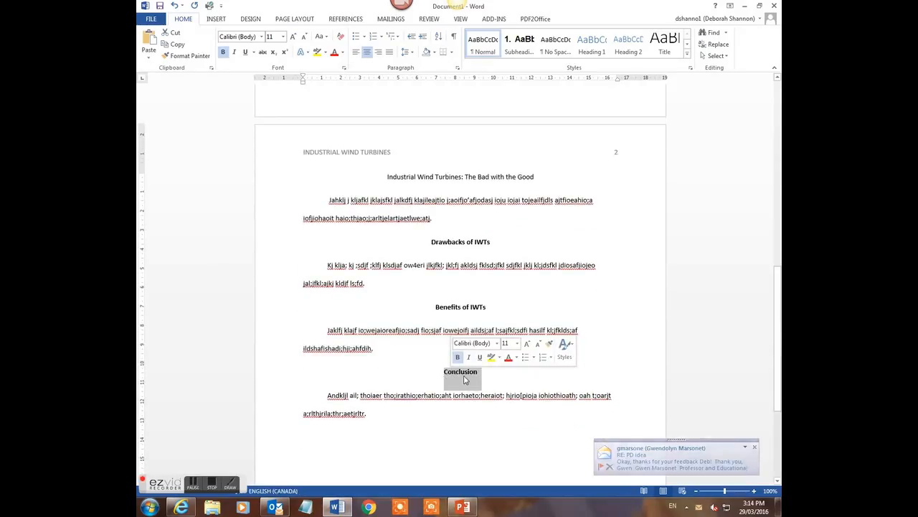
{"action": "left_click_drag", "start_coordinate": [329, 396], "coordinate": [346, 414]}
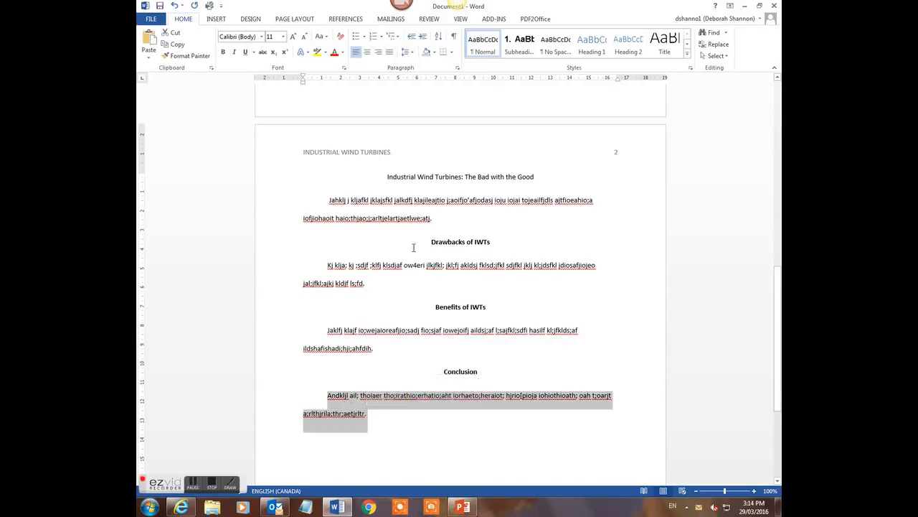
{"action": "left_click", "coordinate": [398, 415]}
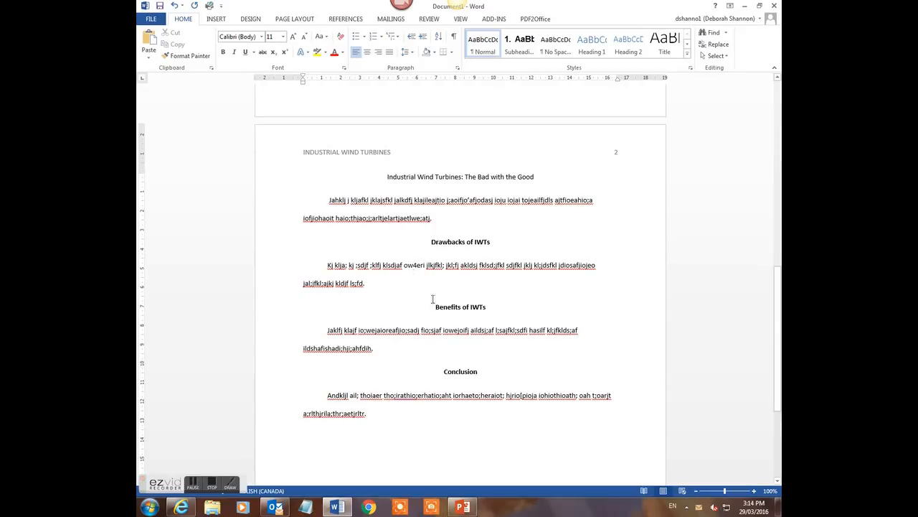
Delete the period ending the Drawbacks paragraph
{"action": "left_click", "coordinate": [365, 285]}
{"action": "triple_click", "coordinate": [327, 267]}
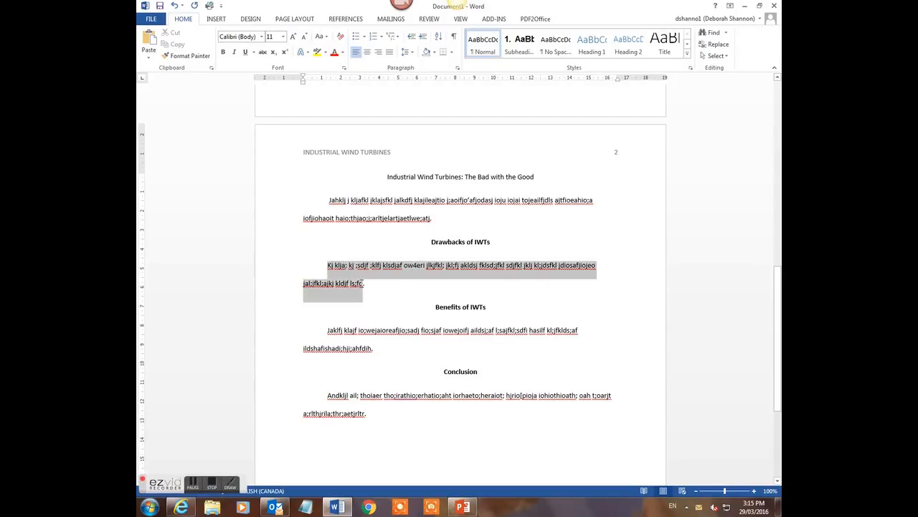
{"action": "left_click", "coordinate": [367, 283]}
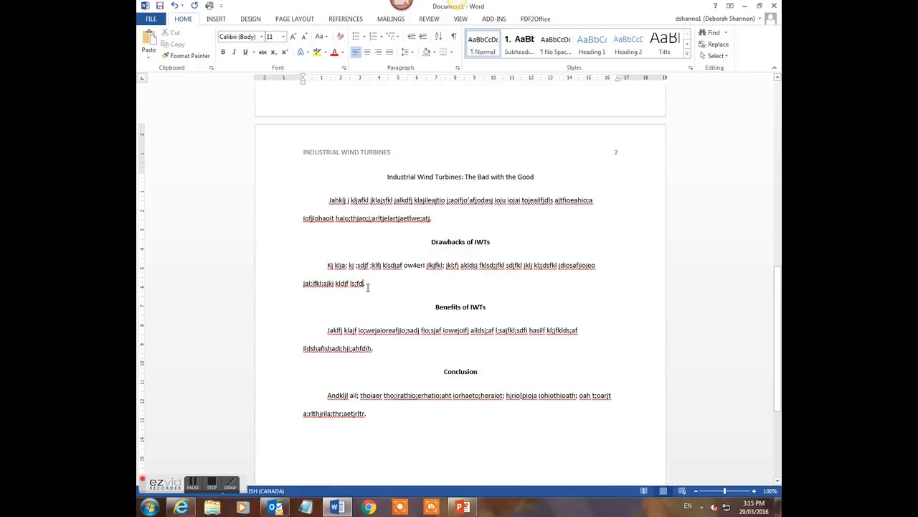
{"action": "key", "text": "BackSpace"}
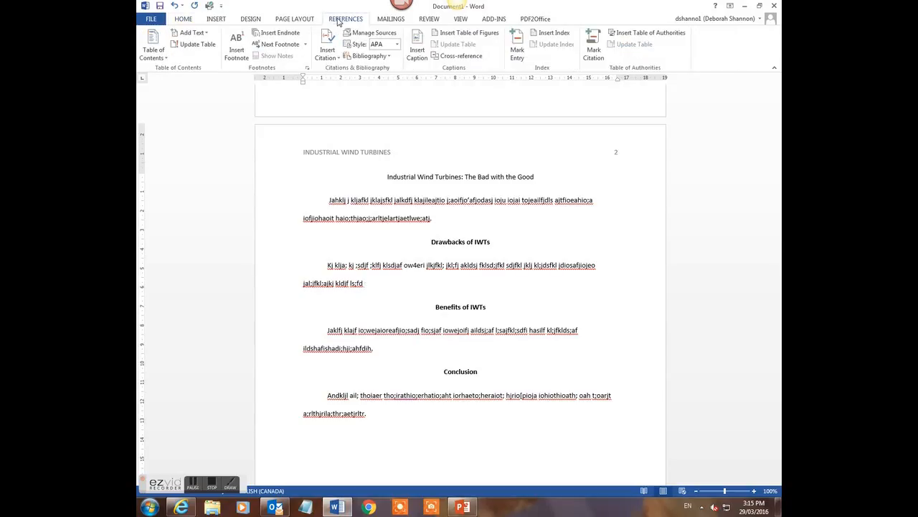
Keep APA as the citation style and start adding a new source from Insert Citation
{"action": "left_click", "coordinate": [397, 47]}
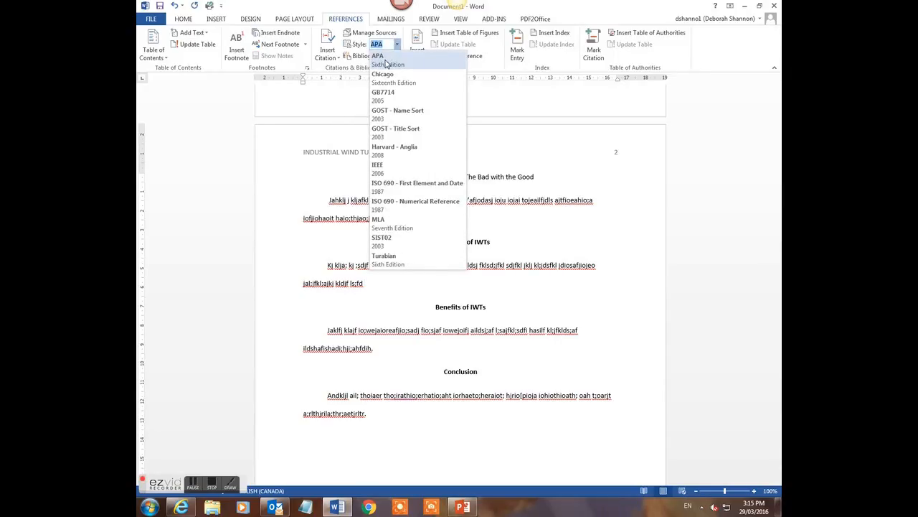
{"action": "left_click", "coordinate": [386, 60]}
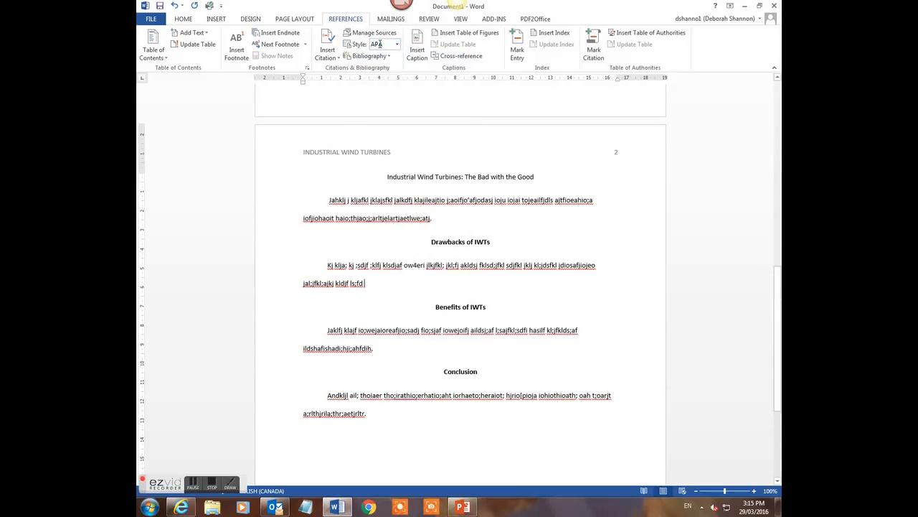
{"action": "left_click", "coordinate": [334, 60]}
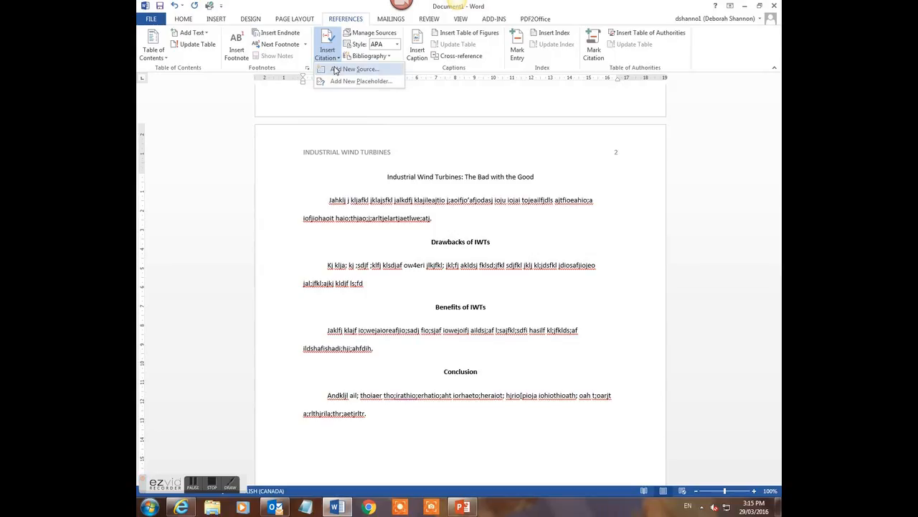
{"action": "left_click", "coordinate": [352, 69]}
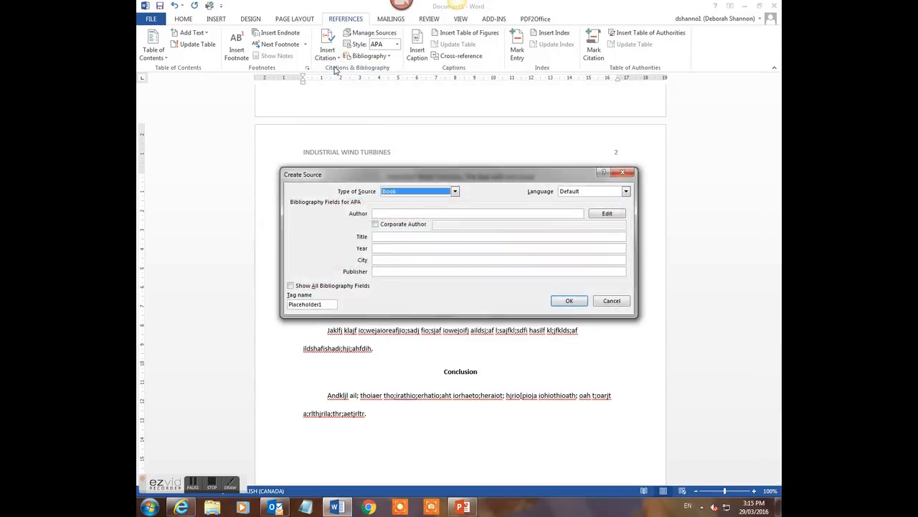
Show all bibliography fields and keep Book as the type of source
{"action": "left_click", "coordinate": [291, 285]}
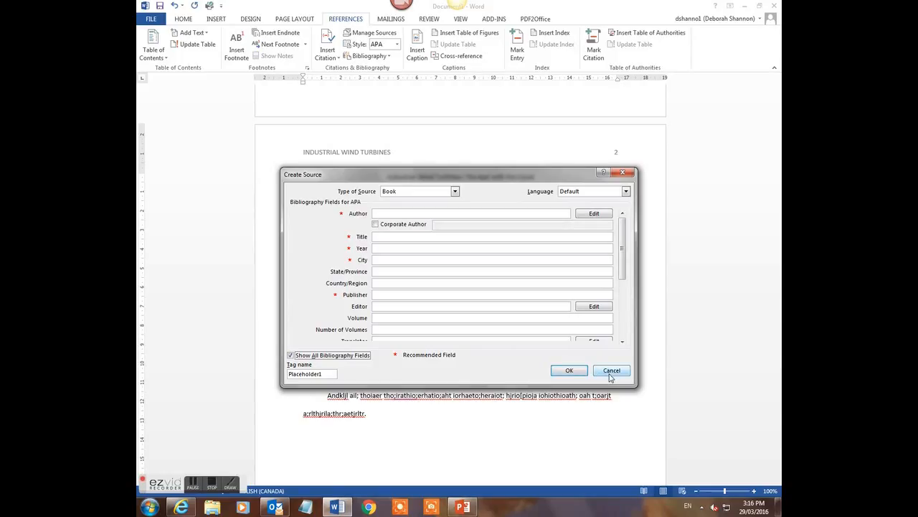
{"action": "left_click", "coordinate": [454, 192]}
{"action": "mouse_move", "coordinate": [455, 213]}
{"action": "left_mouse_down"}
{"action": "mouse_move", "coordinate": [455, 228]}
{"action": "mouse_move", "coordinate": [456, 206]}
{"action": "left_mouse_up"}
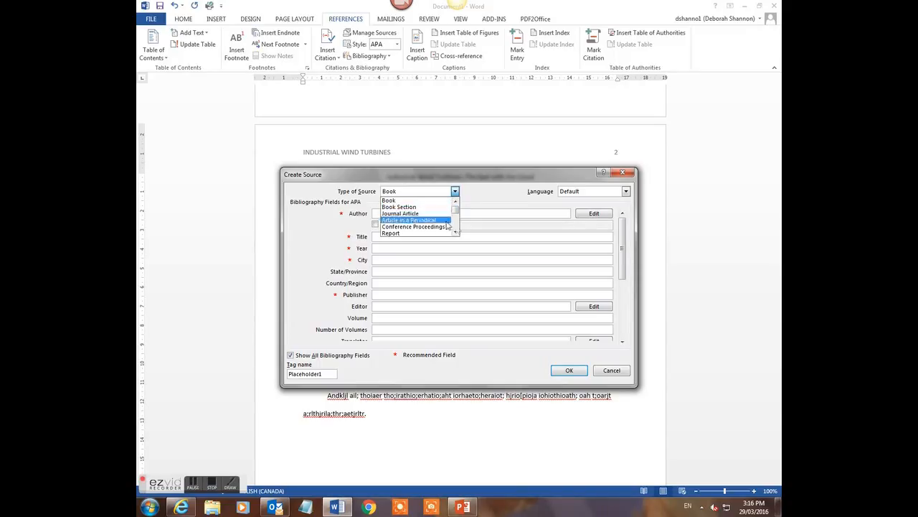
{"action": "left_click", "coordinate": [455, 232]}
{"action": "left_click", "coordinate": [455, 232]}
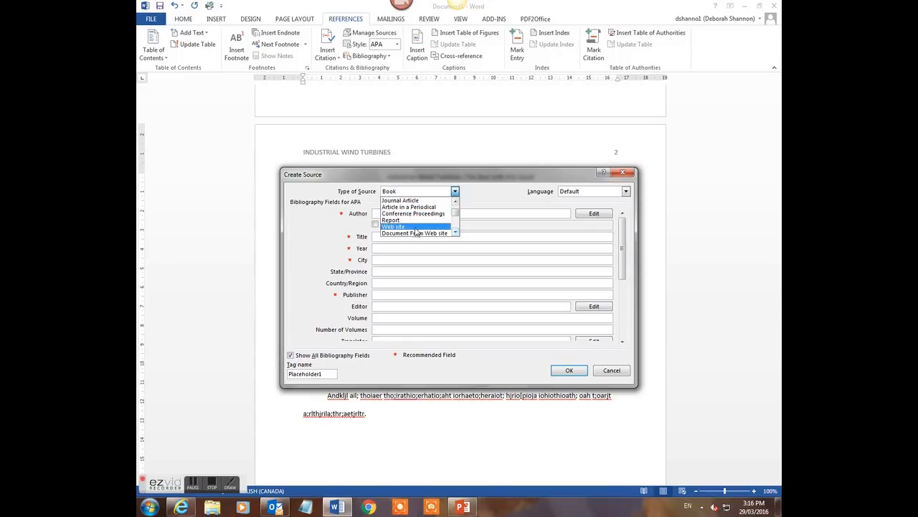
{"action": "left_click", "coordinate": [456, 231]}
{"action": "left_click", "coordinate": [455, 231]}
{"action": "left_click", "coordinate": [456, 231]}
{"action": "left_click", "coordinate": [456, 232]}
{"action": "left_click", "coordinate": [455, 232]}
{"action": "left_click", "coordinate": [455, 232]}
{"action": "left_click", "coordinate": [455, 231]}
{"action": "left_click", "coordinate": [456, 232]}
{"action": "left_click", "coordinate": [455, 232]}
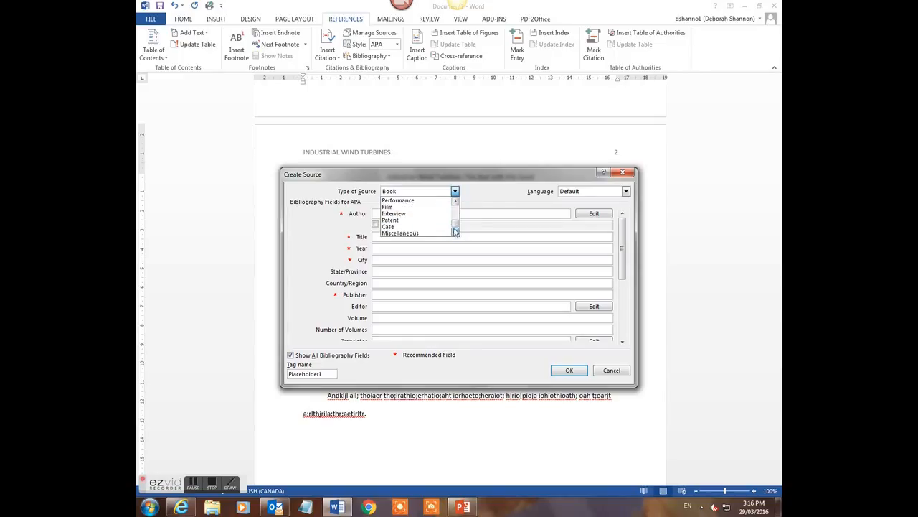
{"action": "left_click_drag", "start_coordinate": [455, 227], "coordinate": [454, 206]}
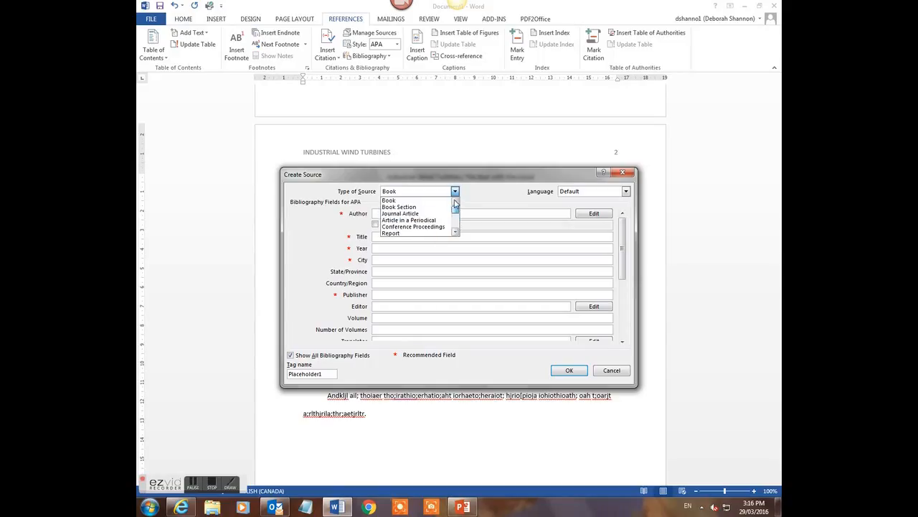
{"action": "left_click", "coordinate": [432, 202]}
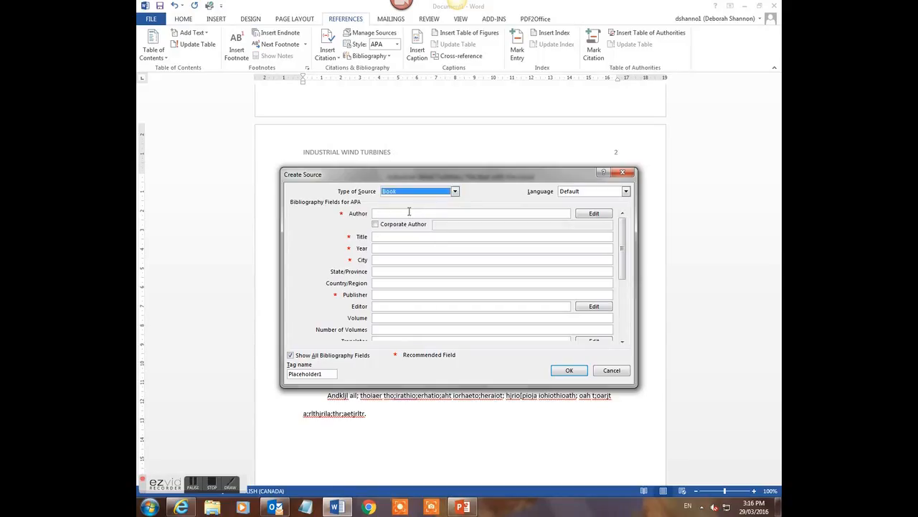
{"action": "left_click", "coordinate": [409, 213]}
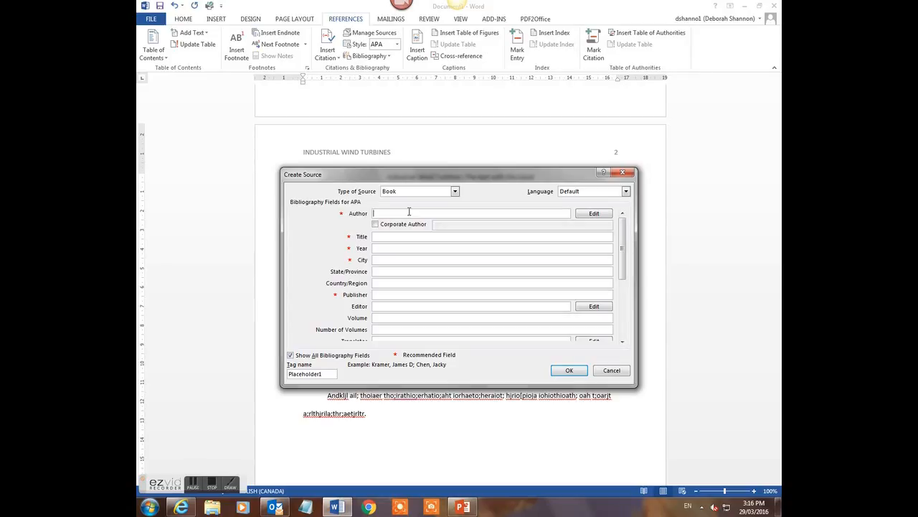
Enter the book's three authors in the Author field
{"action": "type", "text": "Smith, Jane"}
Set the title to 'A Year in Review' and the year to 2010
{"action": "left_click", "coordinate": [388, 236]}
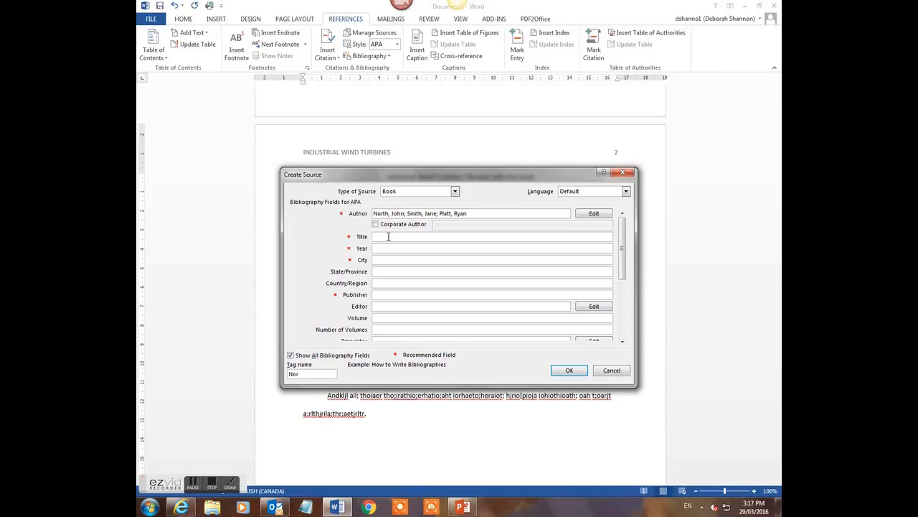
{"action": "type", "text": "A year i"}
{"action": "key", "text": "BackSpace"}
{"action": "key", "text": "BackSpace"}
{"action": "key", "text": "BackSpace"}
{"action": "key", "text": "BackSpace"}
{"action": "key", "text": "BackSpace"}
{"action": "key", "text": "BackSpace"}
{"action": "type", "text": "Year in Review"}
{"action": "key", "text": "Tab"}
{"action": "type", "text": "2"}
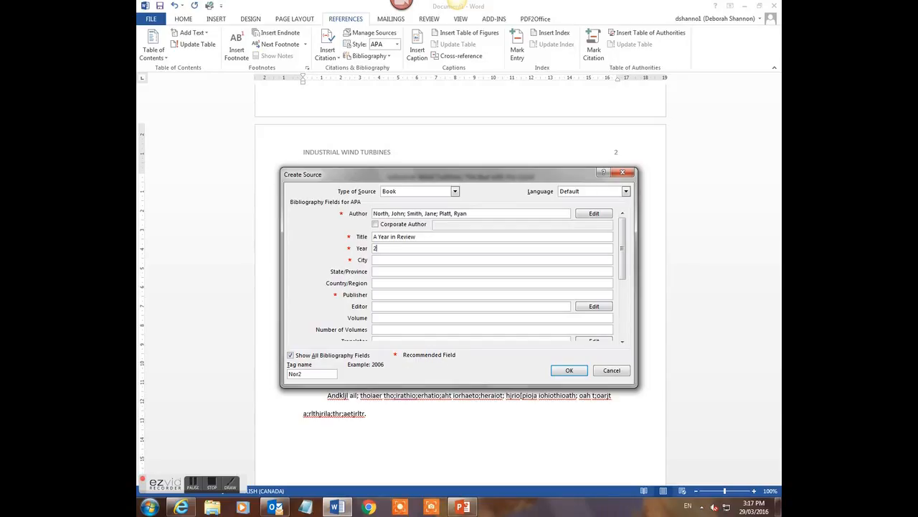
{"action": "type", "text": "010"}
Fill in city New York, state New York and publisher Random House
{"action": "left_click", "coordinate": [379, 260]}
{"action": "type", "text": "New York"}
{"action": "left_click", "coordinate": [379, 271]}
{"action": "type", "text": "New York"}
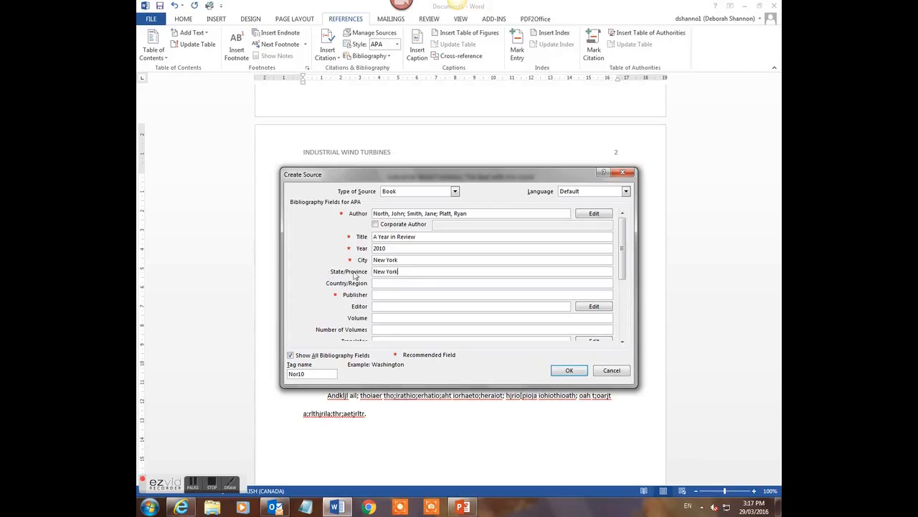
{"action": "left_click", "coordinate": [390, 294]}
{"action": "type", "text": "Random House"}
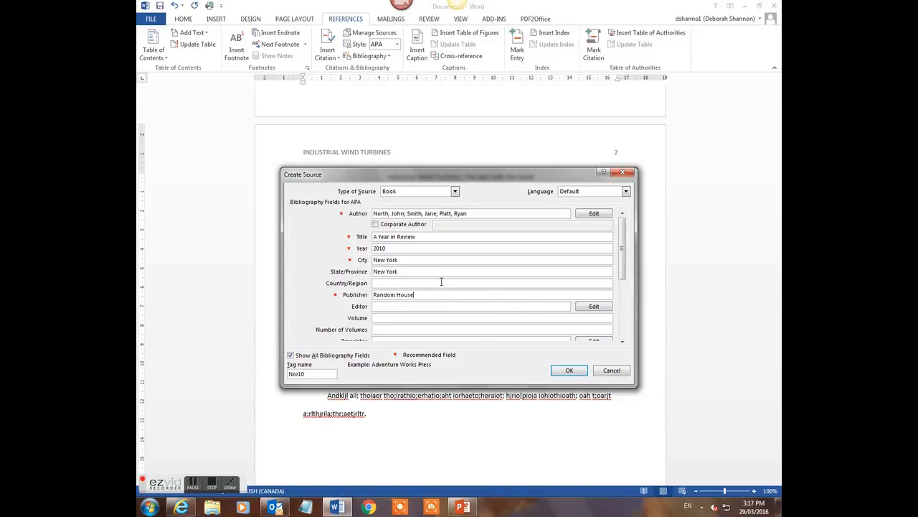
{"action": "mouse_move", "coordinate": [622, 260]}
{"action": "left_mouse_down"}
{"action": "mouse_move", "coordinate": [623, 316]}
{"action": "mouse_move", "coordinate": [622, 243]}
{"action": "left_mouse_up"}
Insert the 2010 book citation with a closing period and put quotation marks around the Drawbacks passage
{"action": "left_click", "coordinate": [565, 370]}
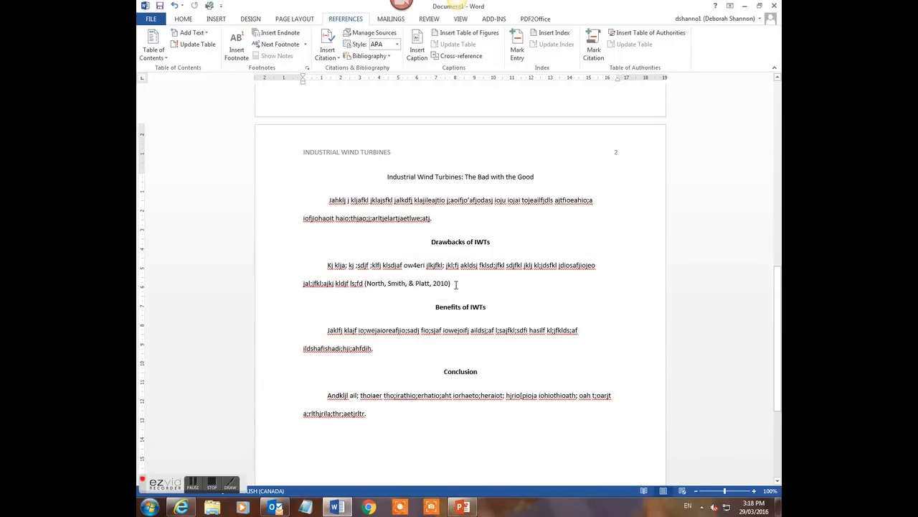
{"action": "type", "text": "."}
{"action": "left_click", "coordinate": [427, 264]}
{"action": "type", "text": "\""}
{"action": "left_click", "coordinate": [364, 282]}
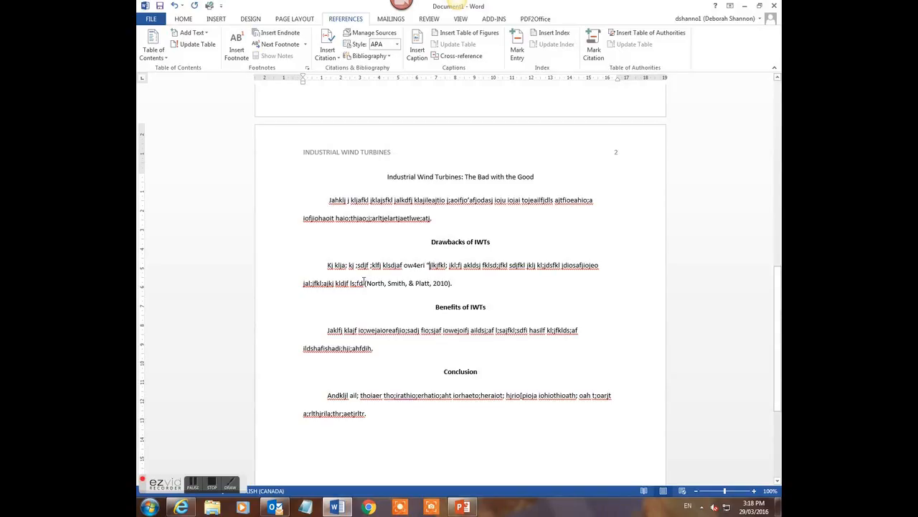
{"action": "type", "text": "\""}
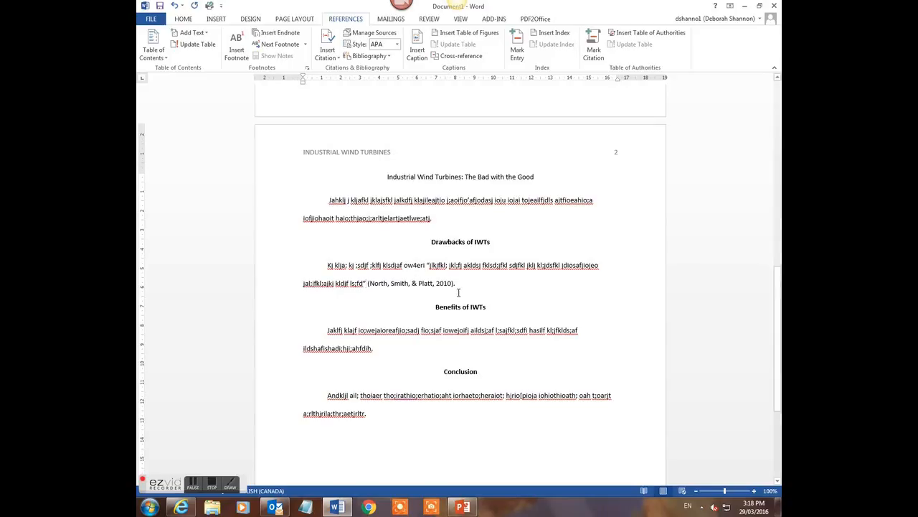
{"action": "left_click", "coordinate": [450, 287]}
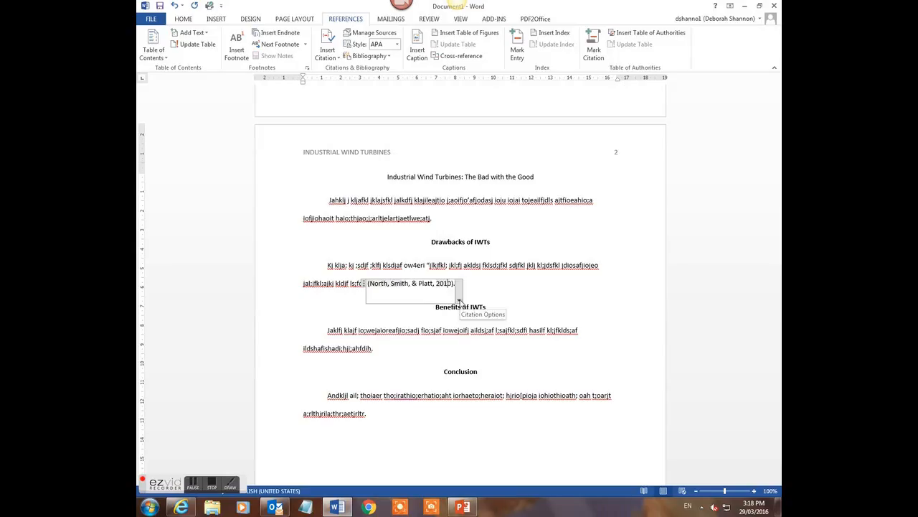
Edit the Drawbacks citation to add page 32, so it ends with 'p. 32'
{"action": "left_click", "coordinate": [459, 299]}
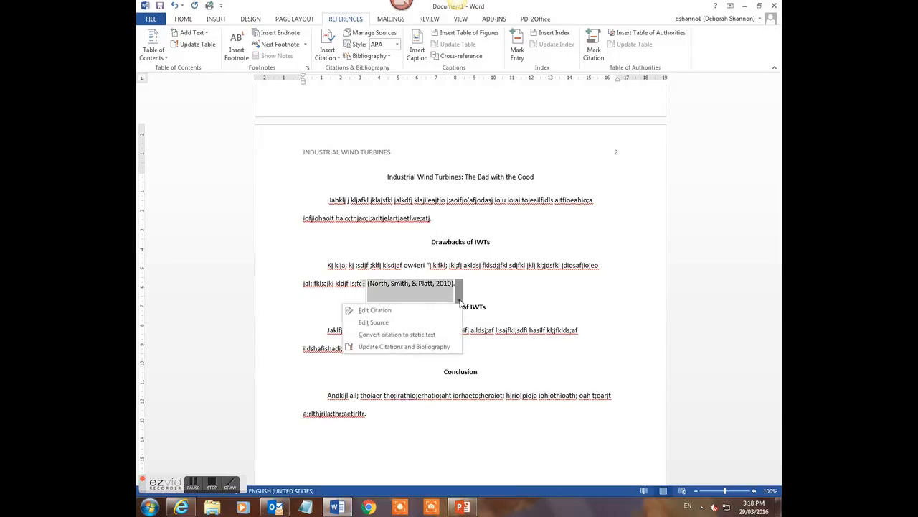
{"action": "left_click", "coordinate": [395, 312]}
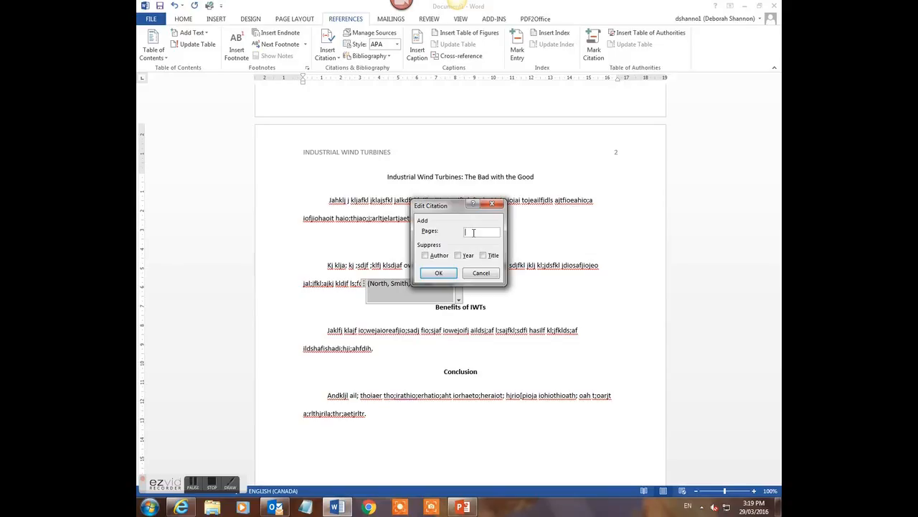
{"action": "type", "text": "32"}
{"action": "left_click", "coordinate": [443, 273]}
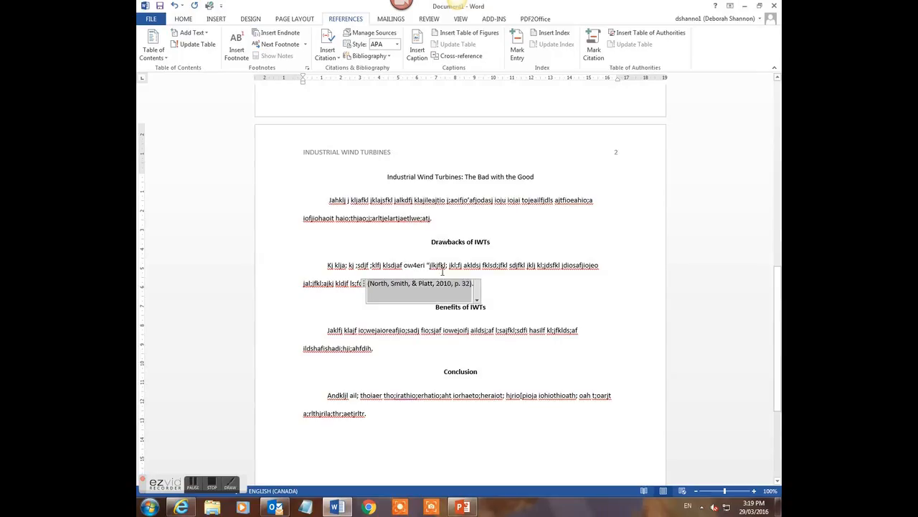
{"action": "left_click", "coordinate": [512, 290]}
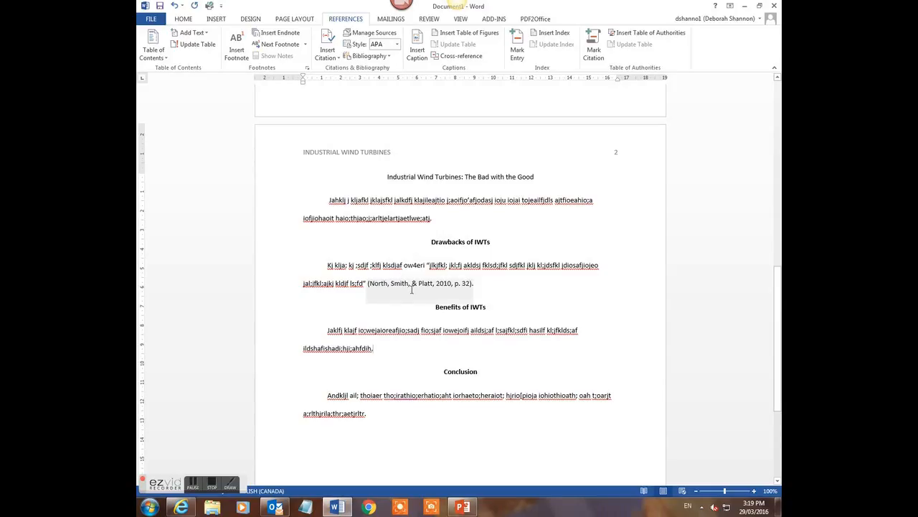
{"action": "left_click", "coordinate": [371, 348]}
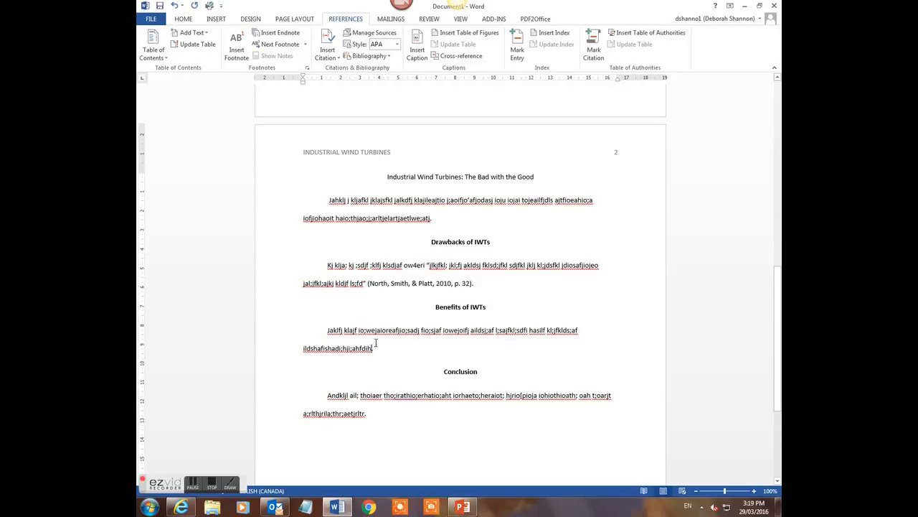
{"action": "left_click", "coordinate": [336, 59]}
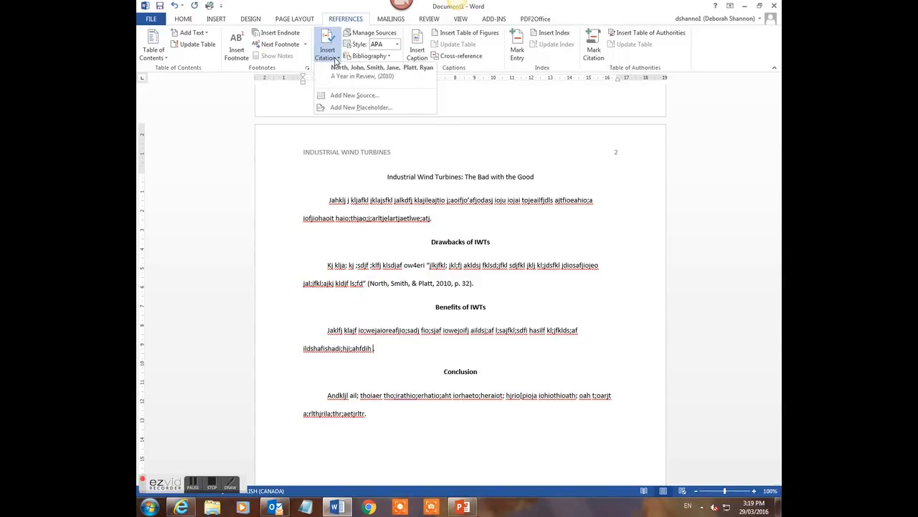
{"action": "left_click", "coordinate": [341, 96]}
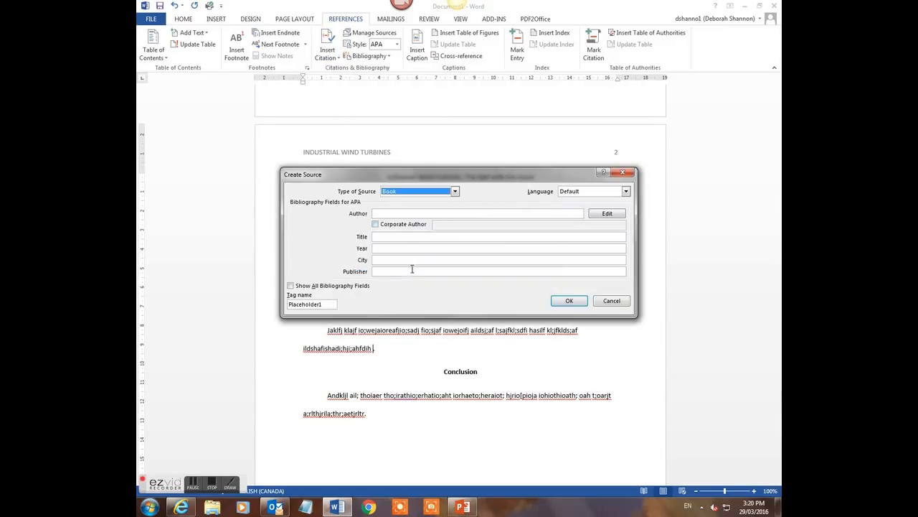
{"action": "left_click", "coordinate": [454, 191]}
{"action": "left_click", "coordinate": [413, 213]}
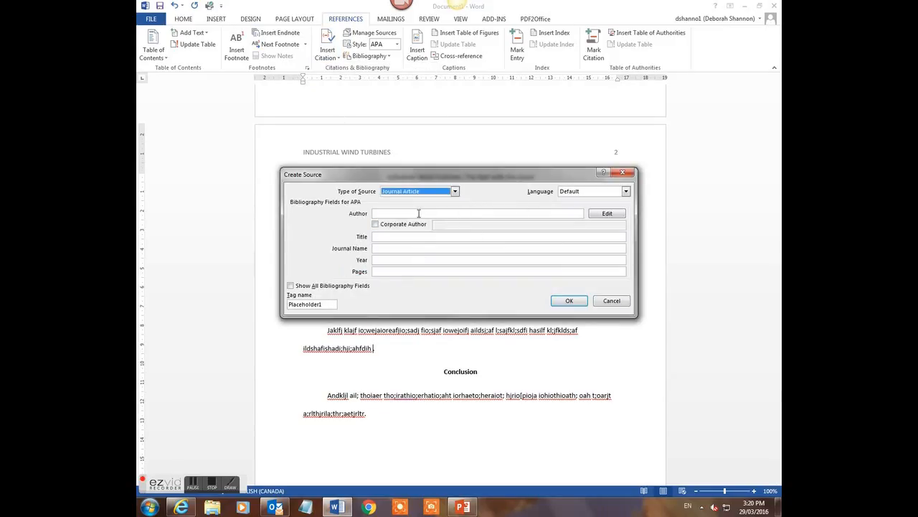
{"action": "left_click", "coordinate": [294, 286]}
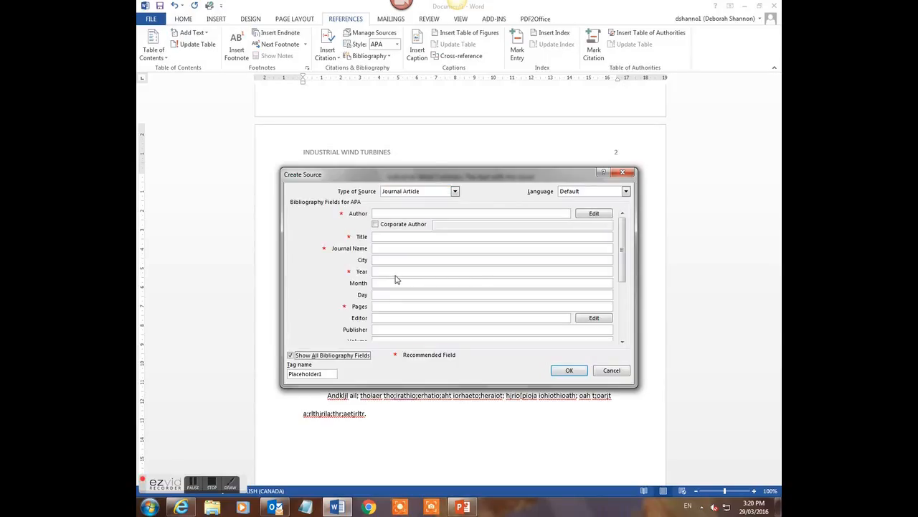
{"action": "left_click", "coordinate": [610, 371]}
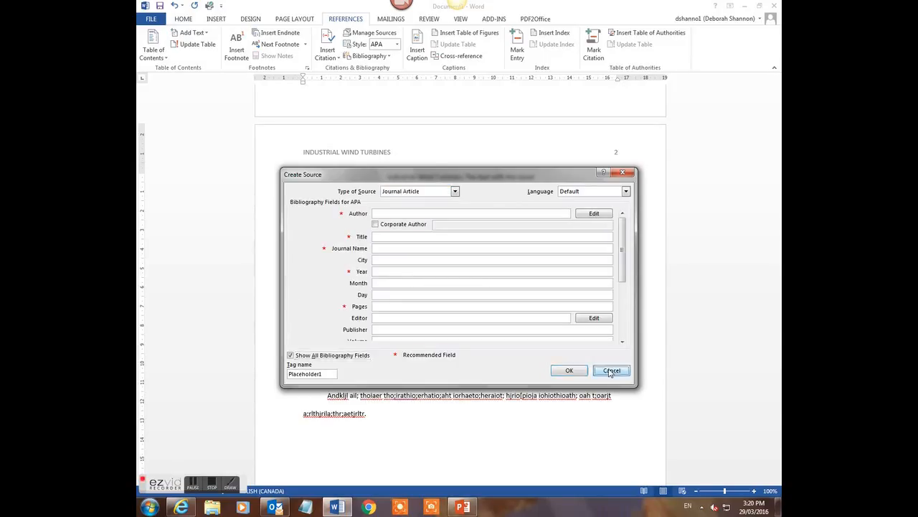
{"action": "triple_click", "coordinate": [364, 334]}
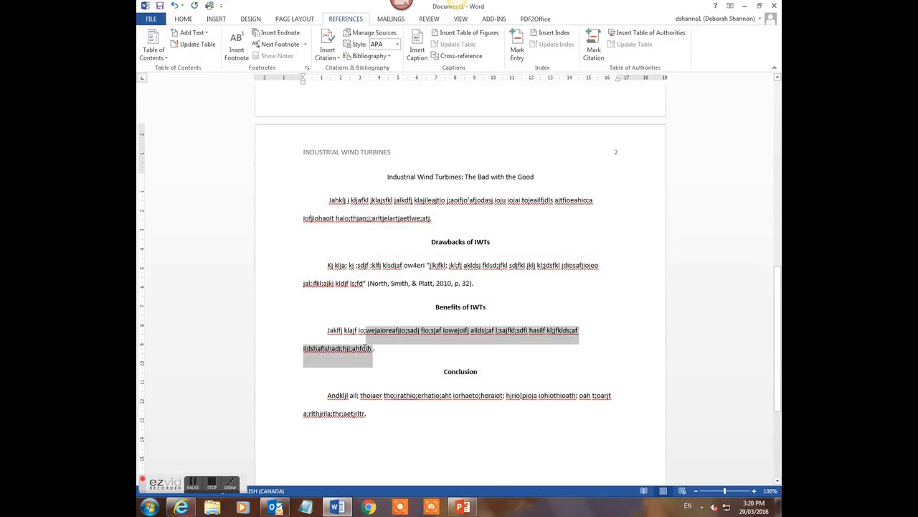
{"action": "left_click", "coordinate": [373, 349]}
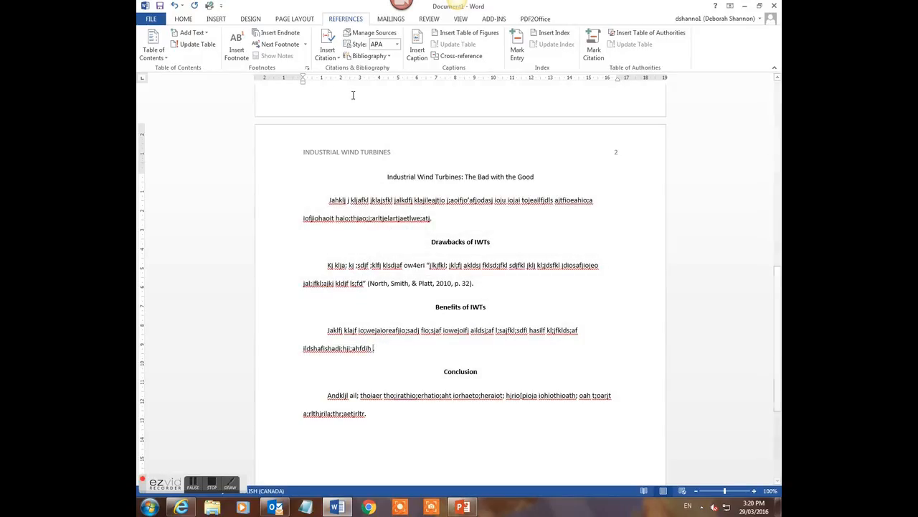
Insert a citation of the existing 2010 book source after the Benefits of IWTs paragraph
{"action": "left_click", "coordinate": [338, 62]}
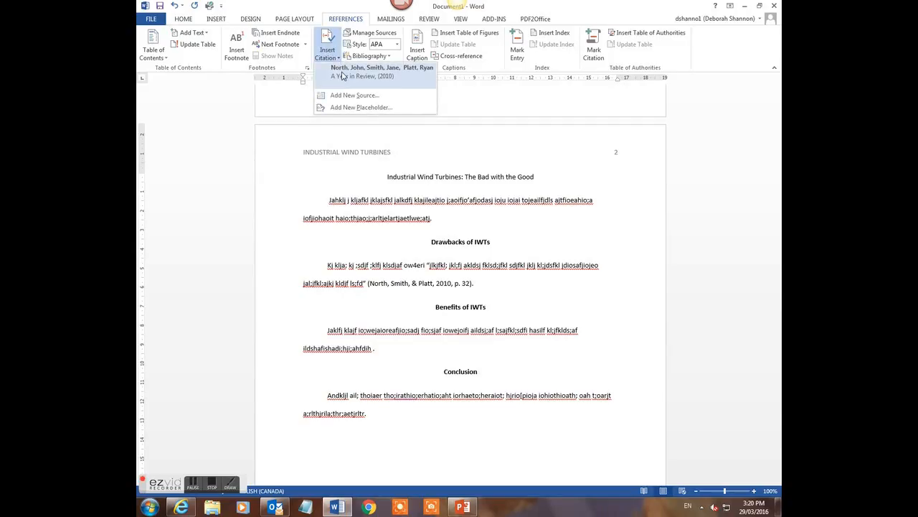
{"action": "left_click", "coordinate": [342, 75]}
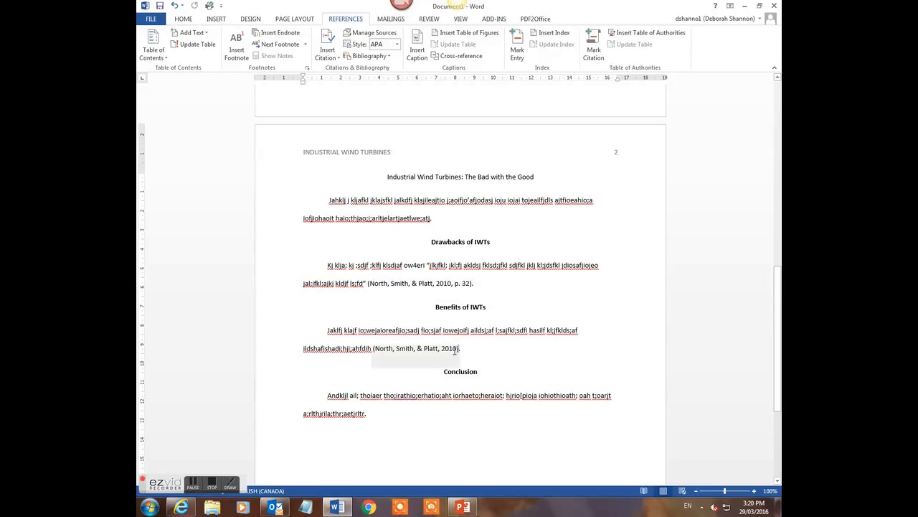
{"action": "left_click", "coordinate": [454, 350]}
{"action": "left_click", "coordinate": [464, 367]}
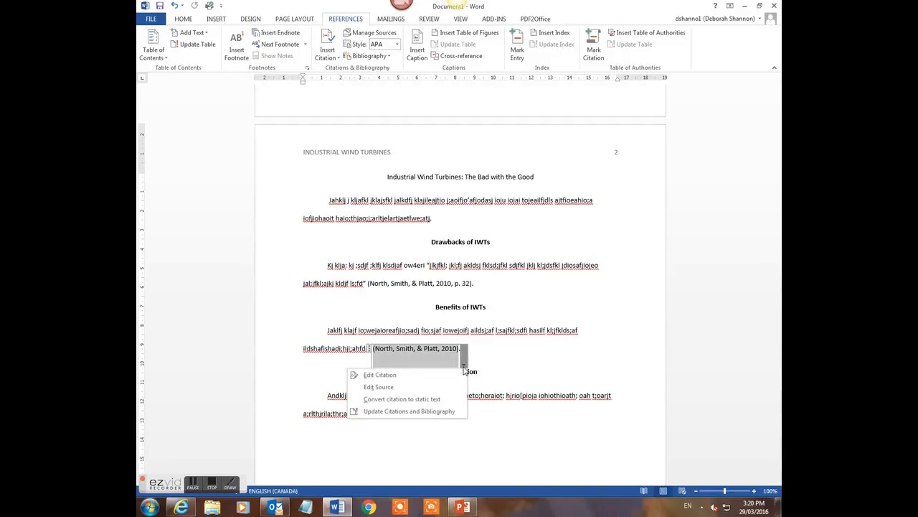
Delete the extra letter from the third author's surname in the book source and update both source lists
{"action": "left_click", "coordinate": [394, 386]}
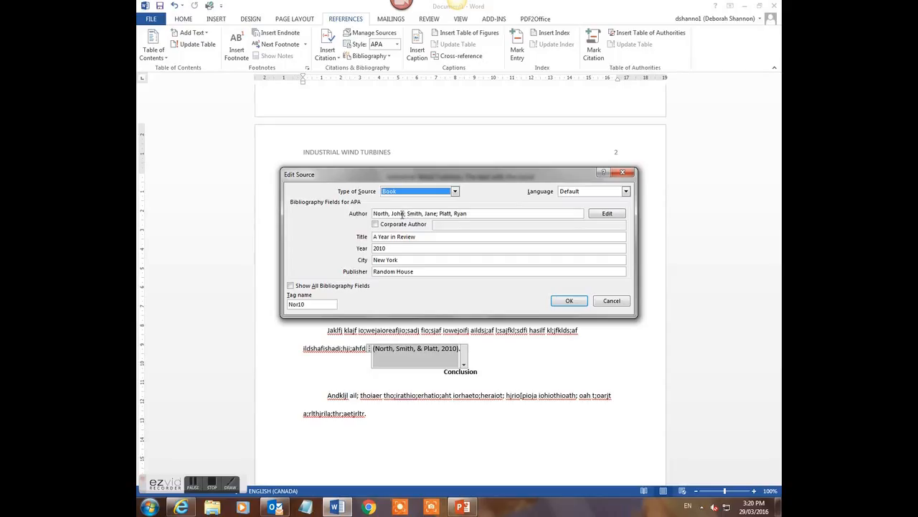
{"action": "left_click", "coordinate": [452, 214]}
{"action": "key", "text": "BackSpace"}
{"action": "key", "text": "BackSpace"}
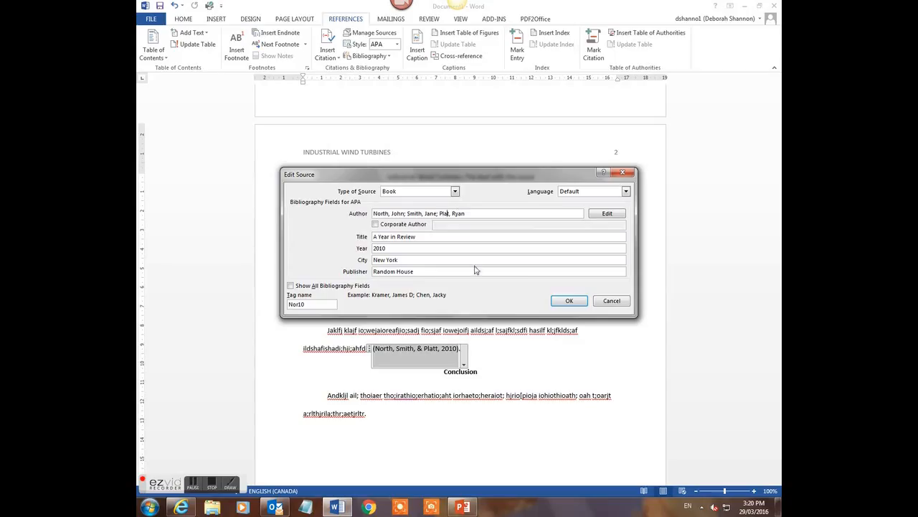
{"action": "left_click", "coordinate": [566, 300]}
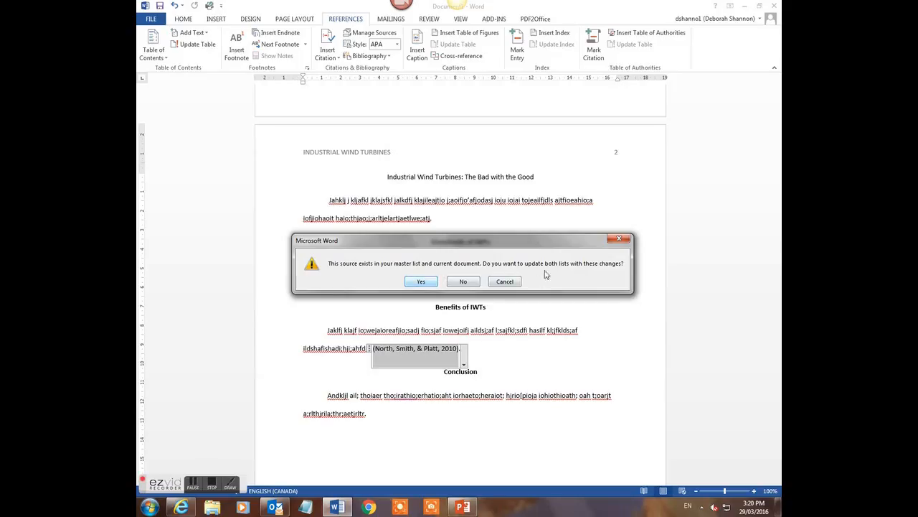
{"action": "left_click", "coordinate": [430, 284]}
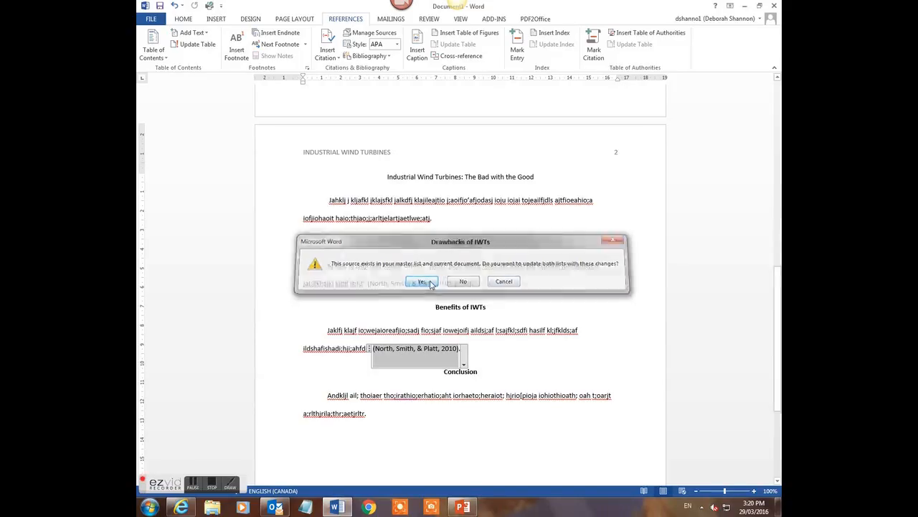
{"action": "left_click", "coordinate": [503, 334]}
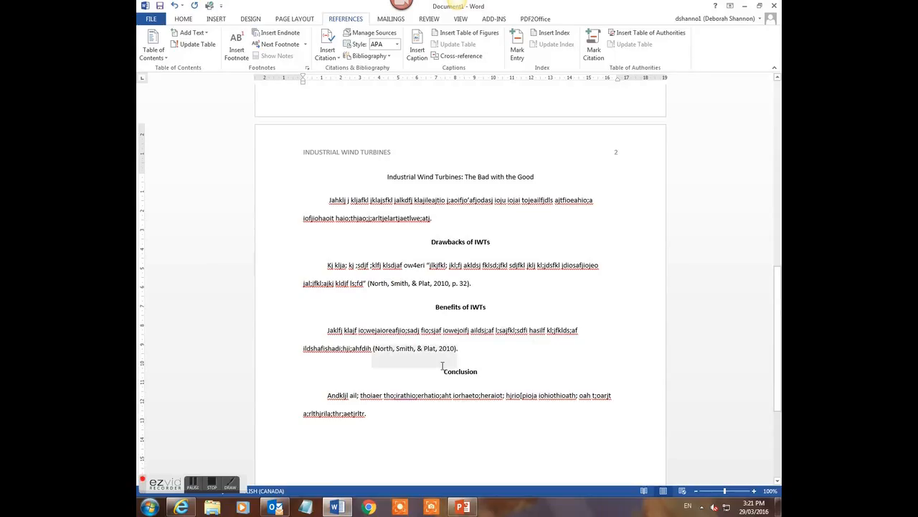
{"action": "scroll", "coordinate": [442, 366], "scroll_direction": "down", "scroll_amount": 3}
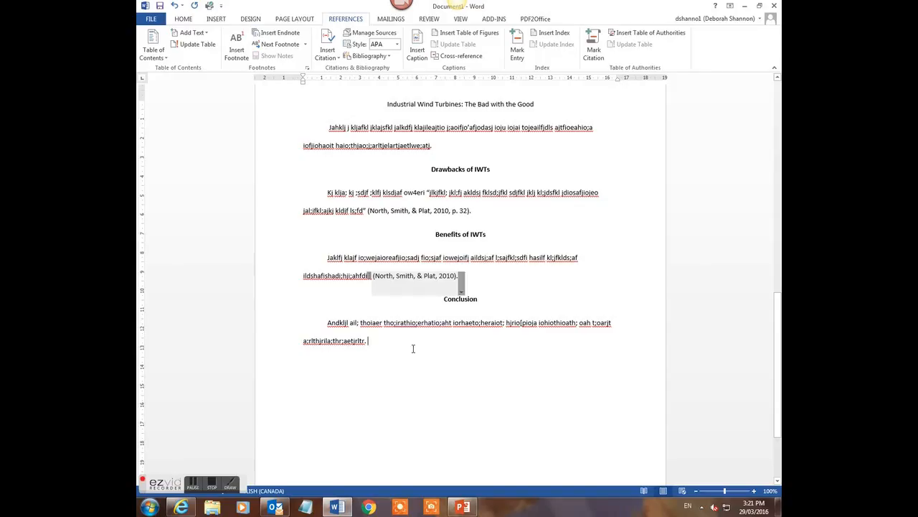
Insert a page break after the Conclusion to create blank page 3
{"action": "left_click", "coordinate": [216, 20]}
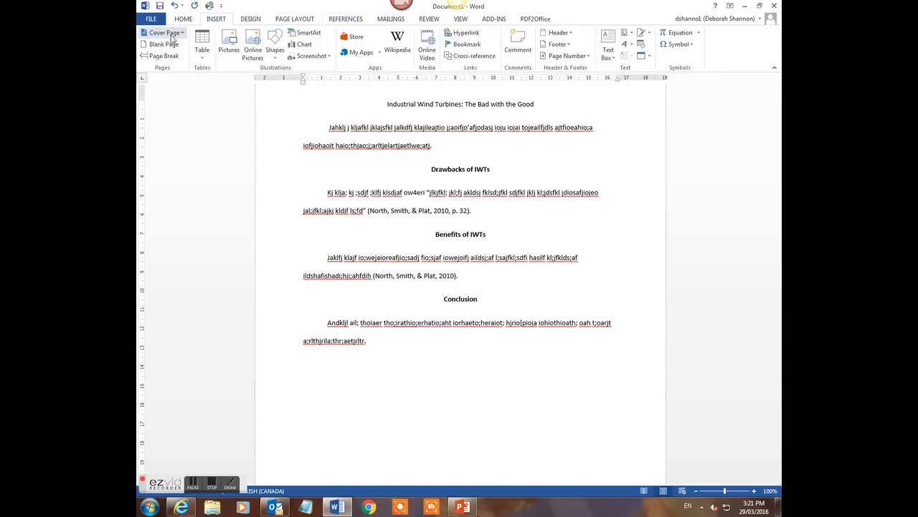
{"action": "left_click", "coordinate": [164, 56]}
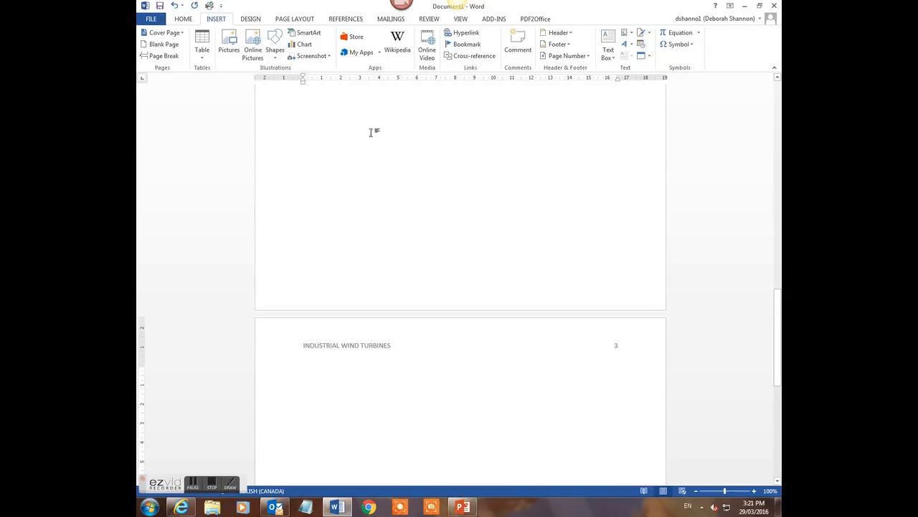
{"action": "left_click", "coordinate": [350, 20]}
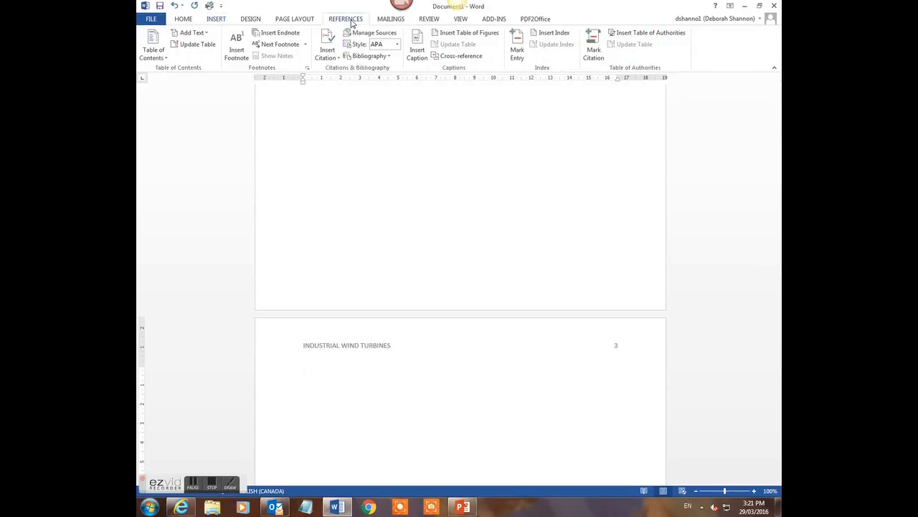
Insert the built-in References bibliography, listing A Year in Review (2010), Random House
{"action": "left_click", "coordinate": [389, 57]}
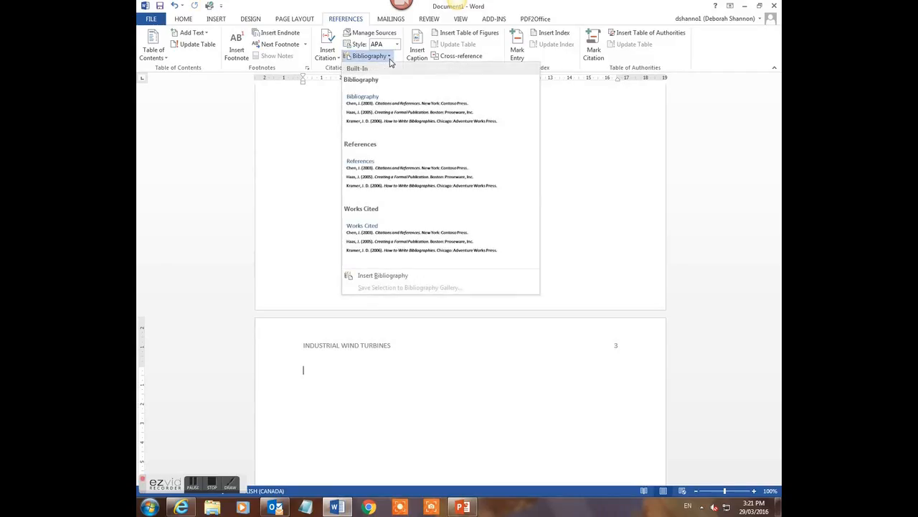
{"action": "left_click", "coordinate": [391, 171]}
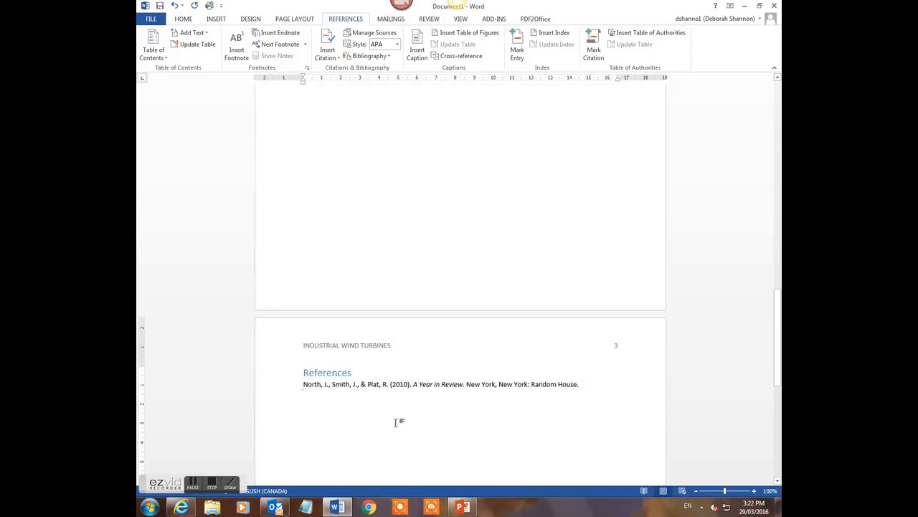
Center-align the References heading above the 2010 book entry on page 3
{"action": "left_click", "coordinate": [304, 373]}
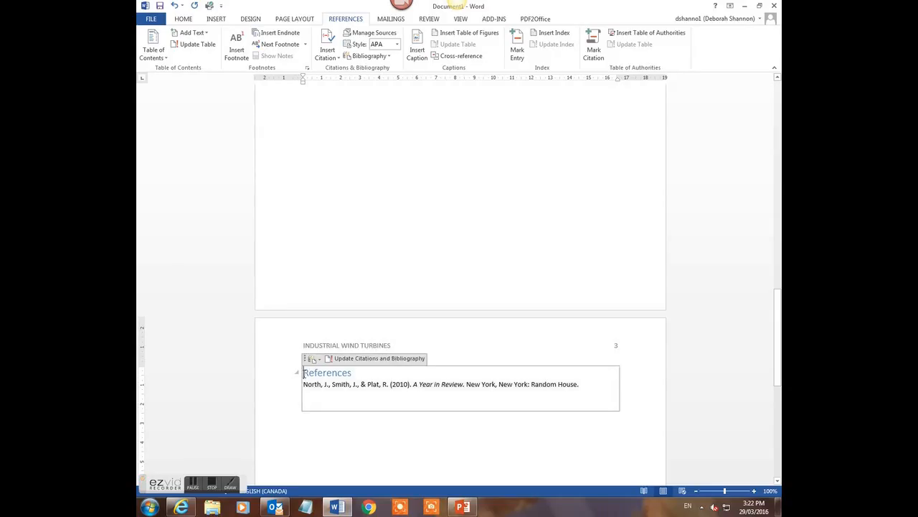
{"action": "left_click_drag", "start_coordinate": [303, 373], "coordinate": [358, 373]}
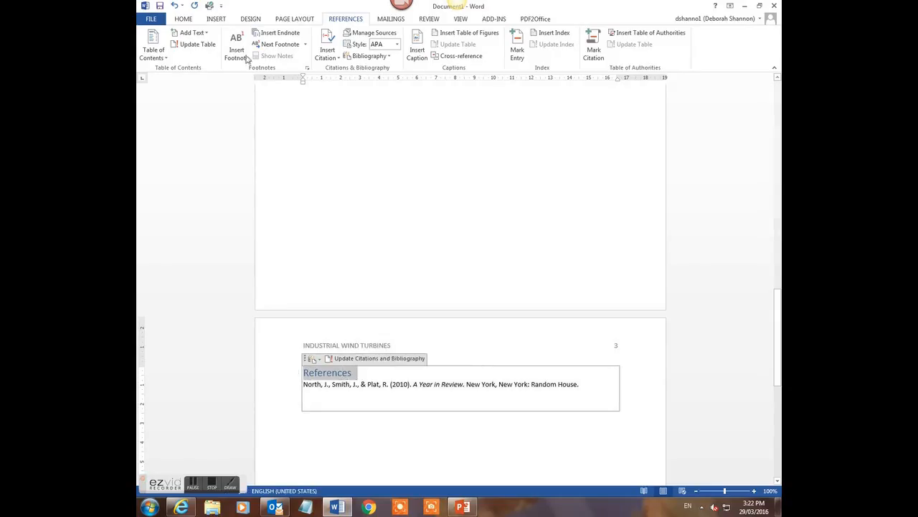
{"action": "left_click", "coordinate": [184, 21]}
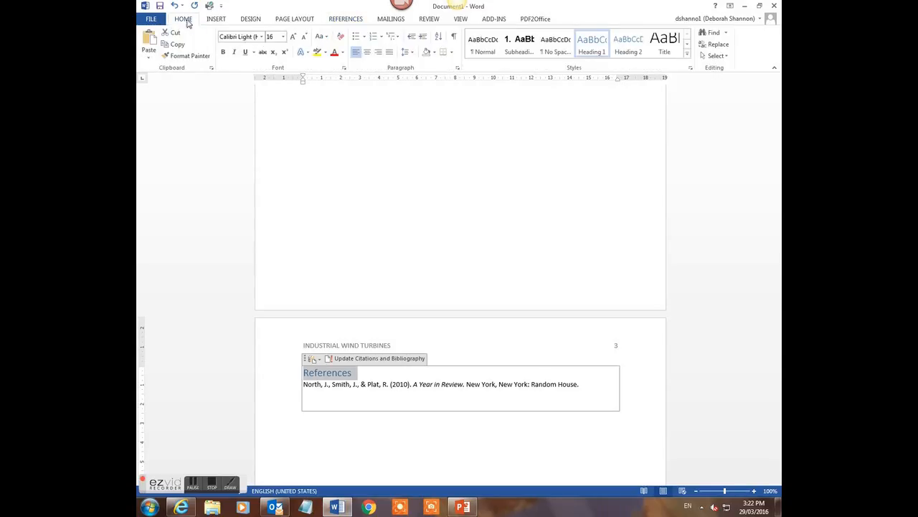
{"action": "left_click", "coordinate": [368, 55]}
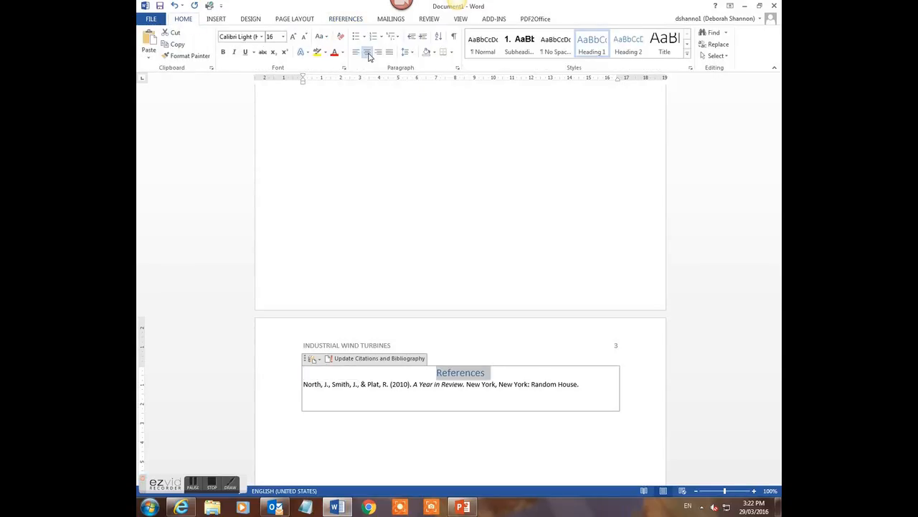
{"action": "left_click", "coordinate": [378, 449]}
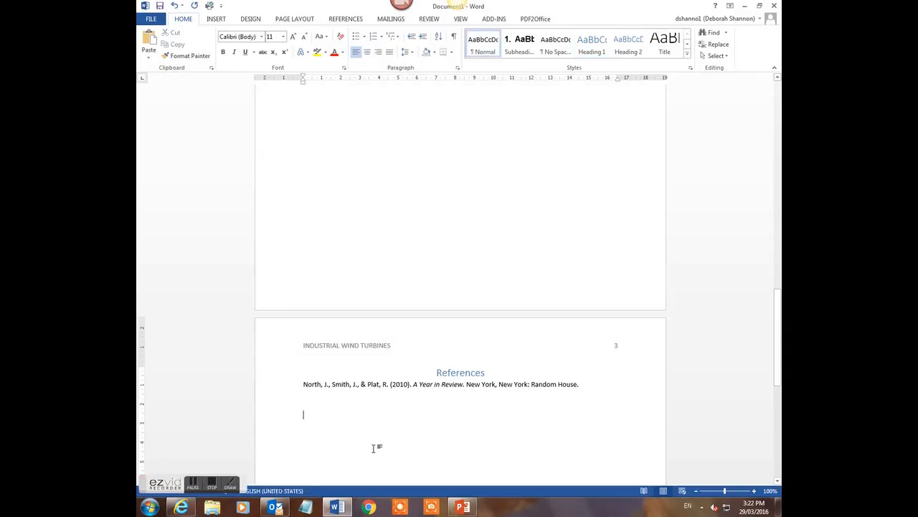